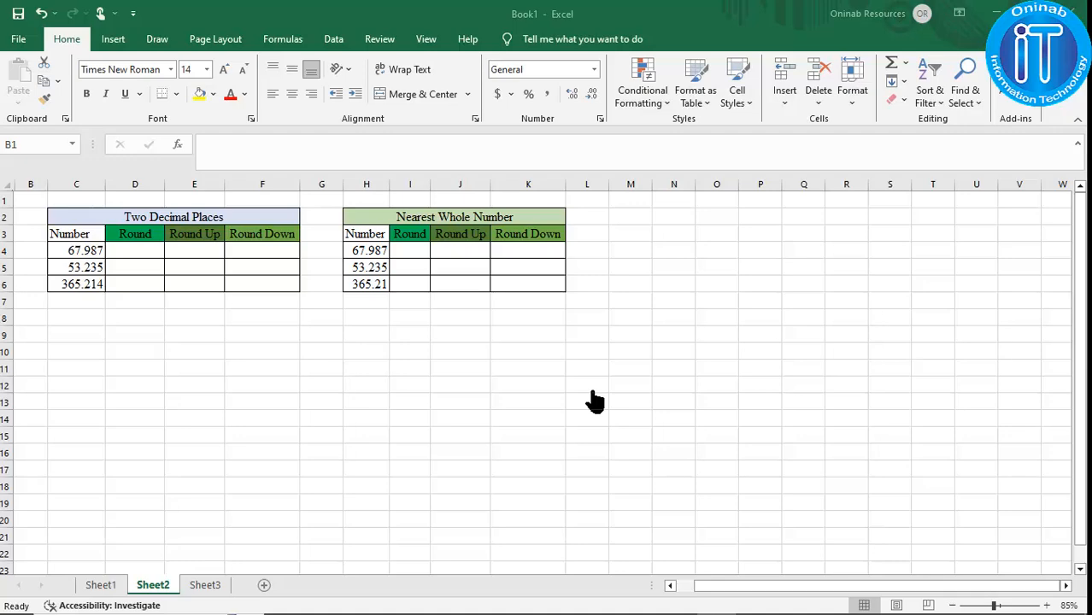
Enter =ROUND(C4,2) in D4 to round 67.987 to two decimal places.
{"action": "scroll", "coordinate": [29, 198], "scroll_direction": "up", "scroll_amount": 6}
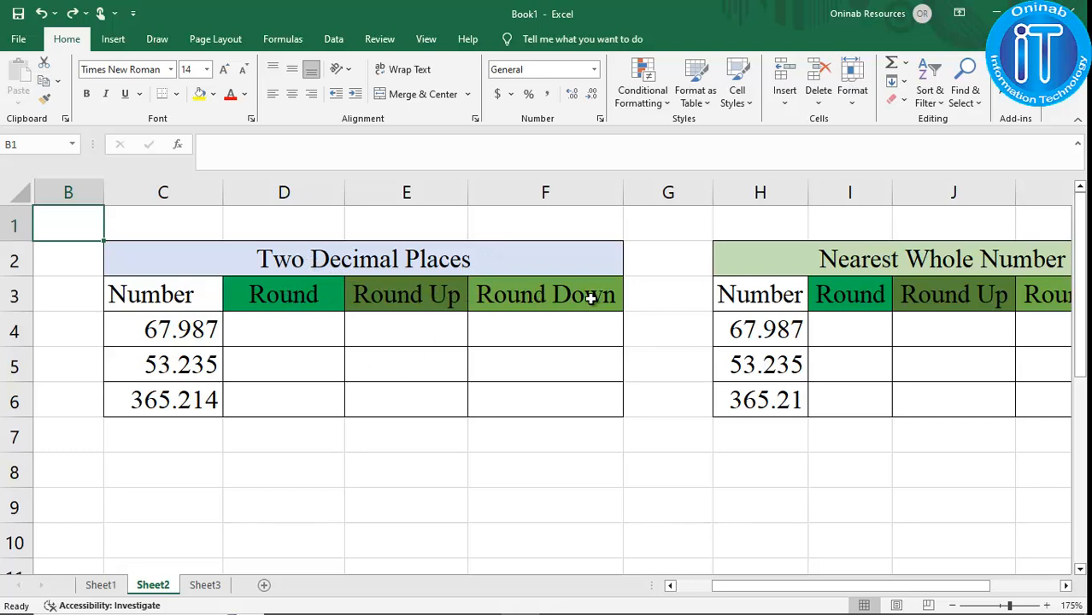
{"action": "left_click", "coordinate": [288, 333]}
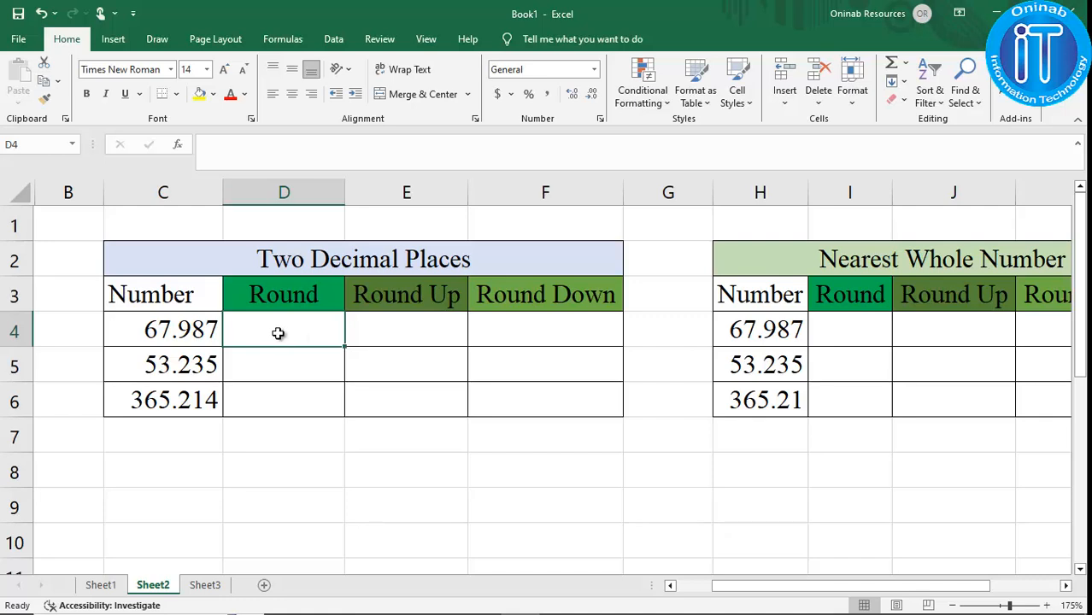
{"action": "type", "text": "="}
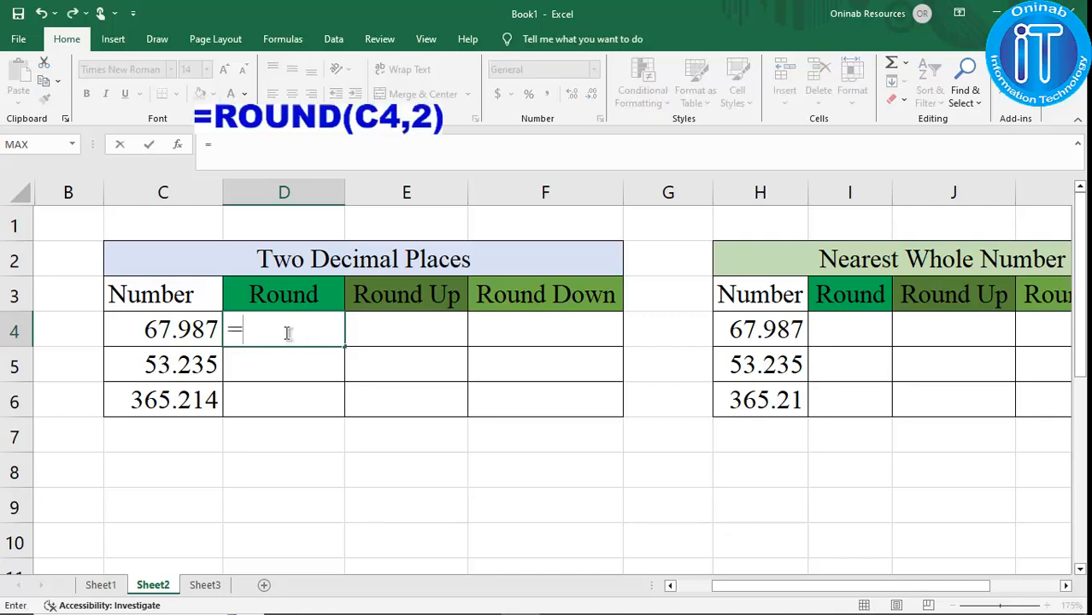
{"action": "type", "text": "round"}
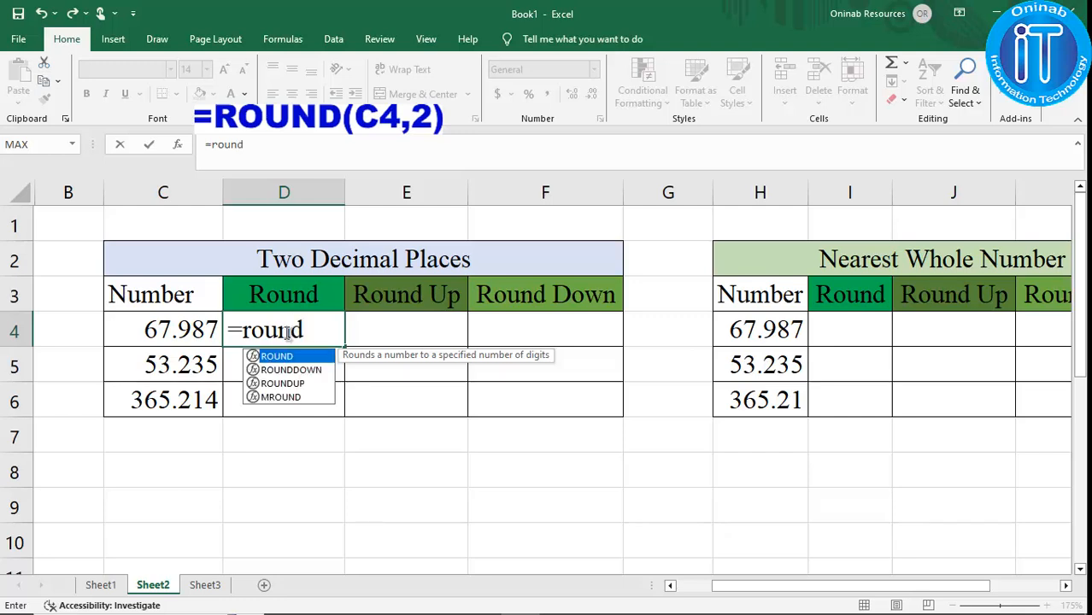
{"action": "type", "text": "("}
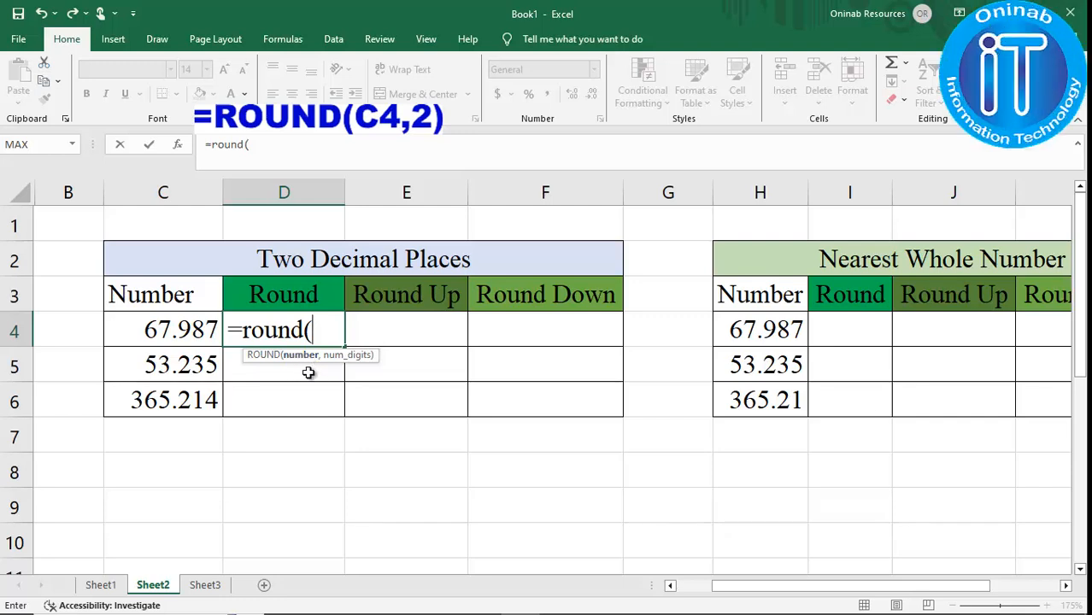
{"action": "left_click", "coordinate": [162, 331]}
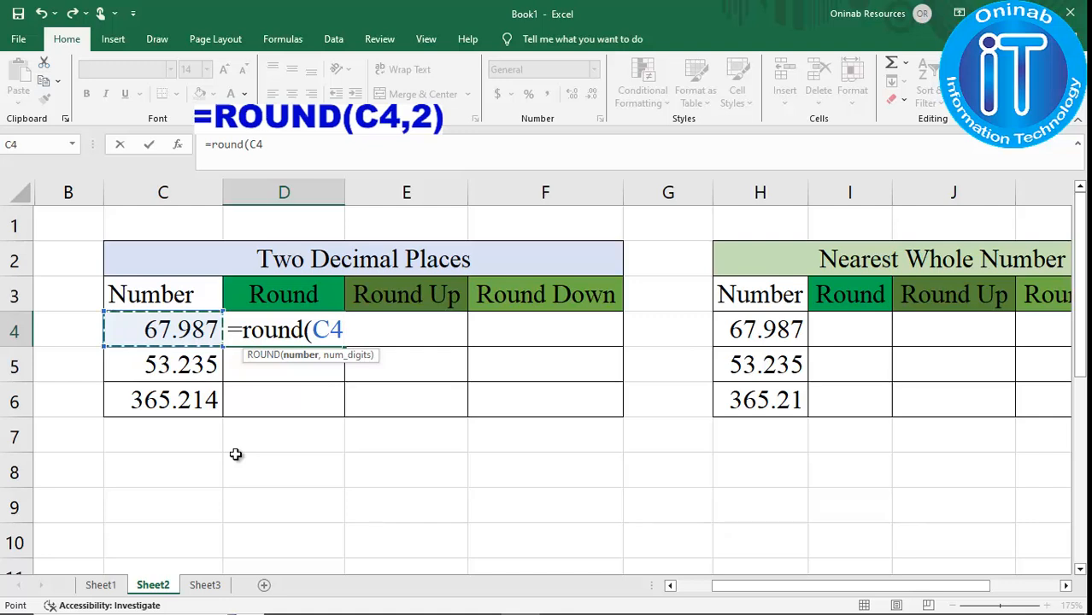
{"action": "type", "text": ","}
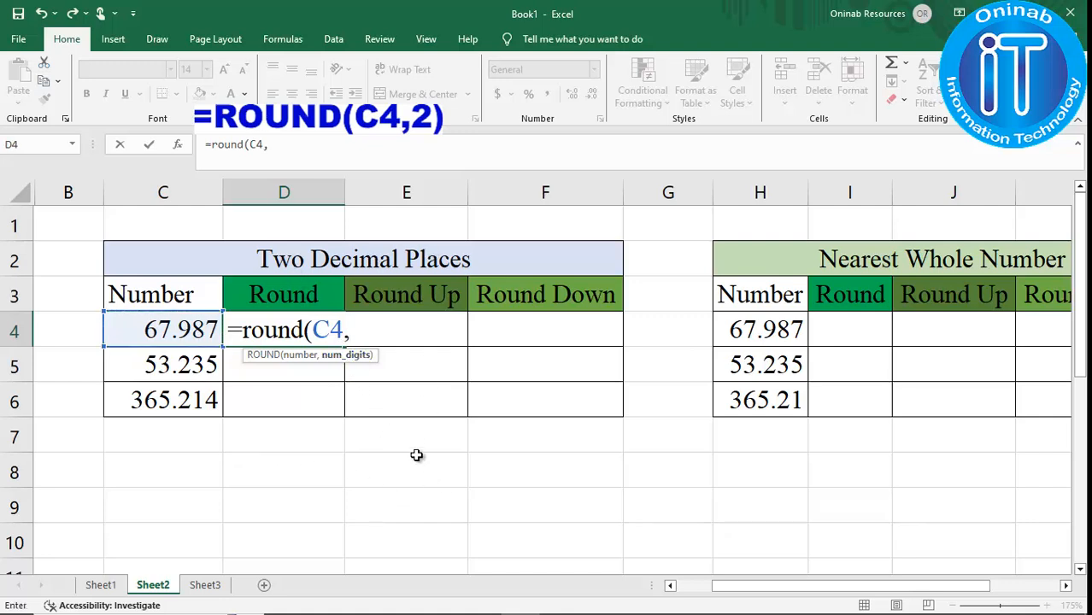
{"action": "type", "text": "2)"}
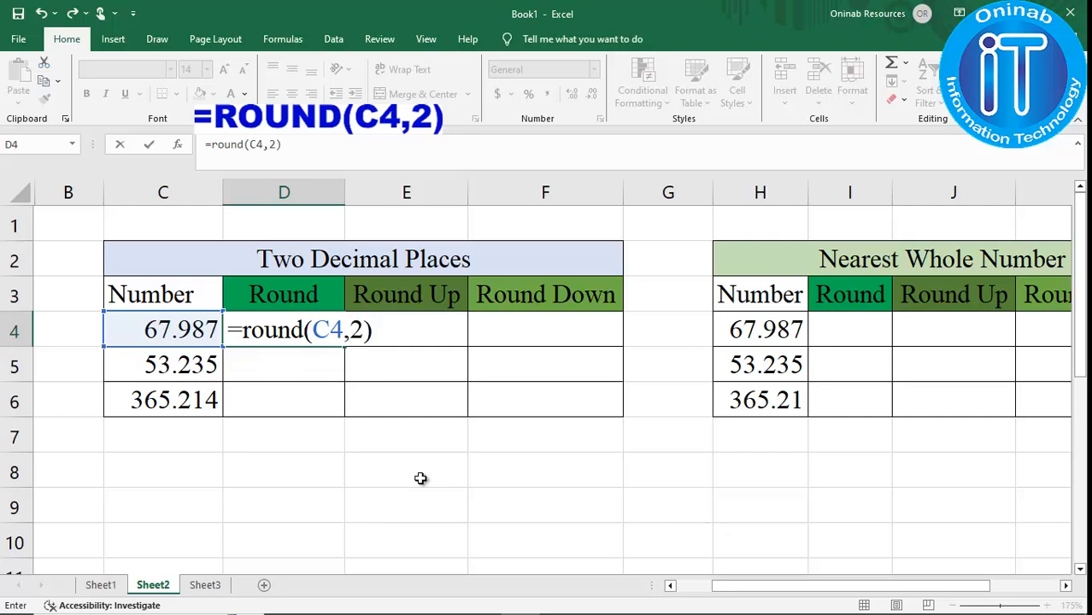
{"action": "key", "text": "Return"}
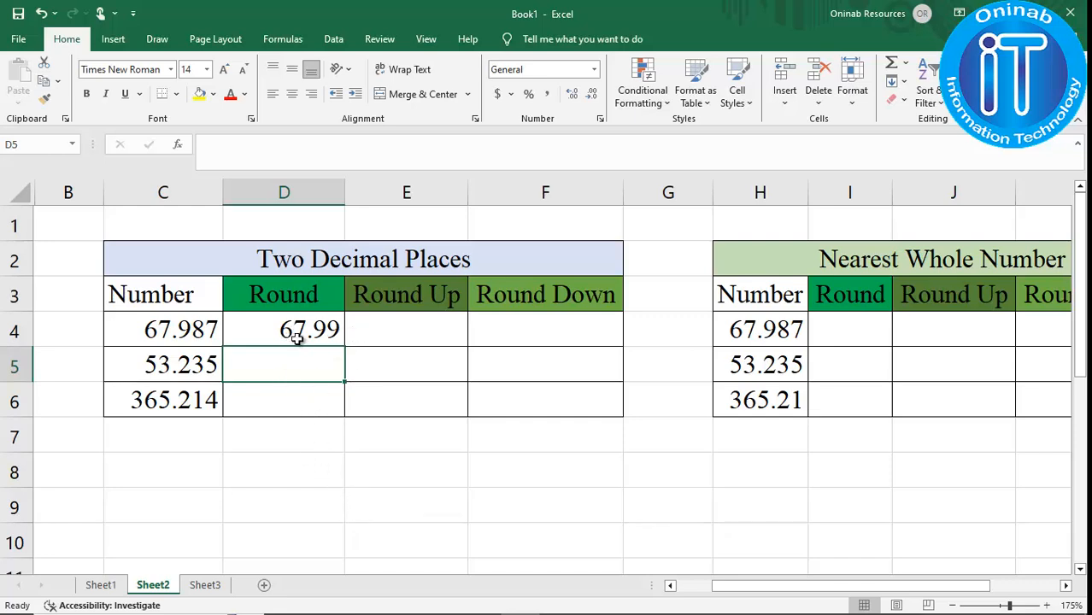
Fill the ROUND formula down to D6 and check the copied formulas in D5 and D6.
{"action": "left_click", "coordinate": [323, 332]}
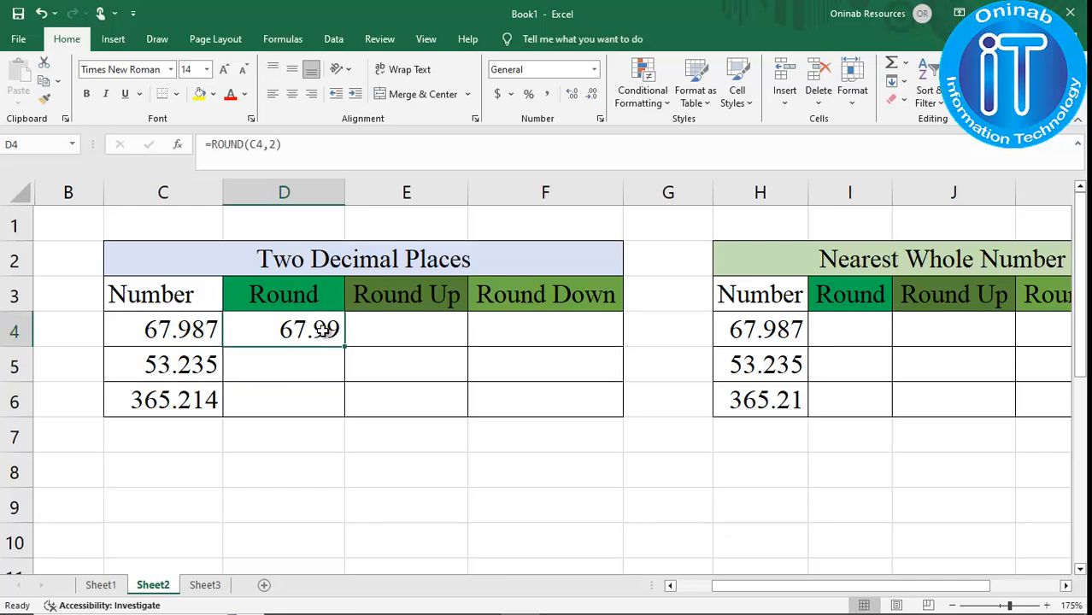
{"action": "left_click_drag", "start_coordinate": [344, 347], "coordinate": [342, 414]}
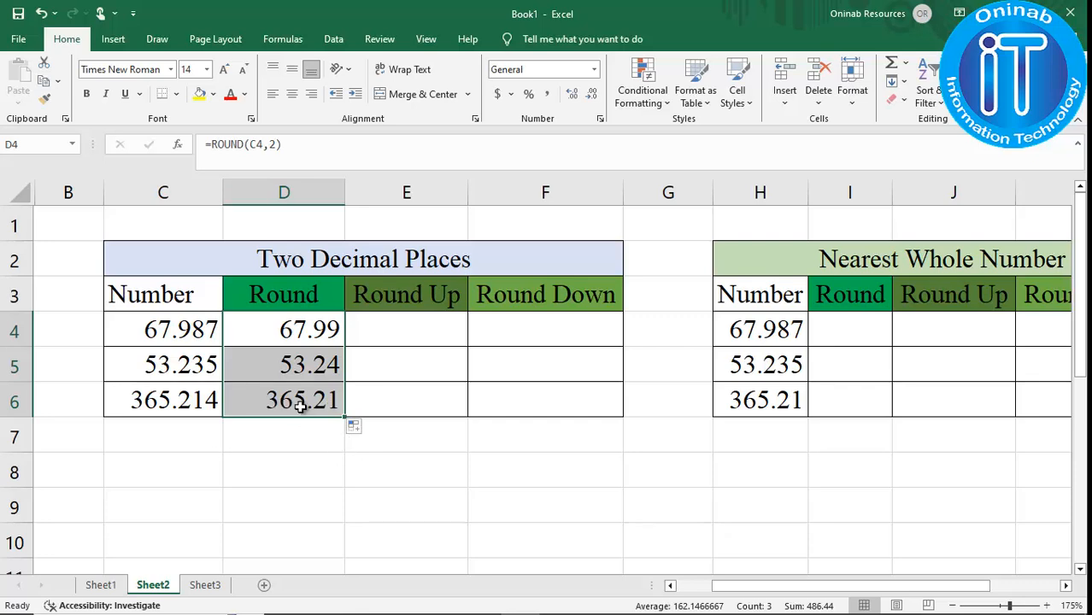
{"action": "left_click", "coordinate": [293, 366]}
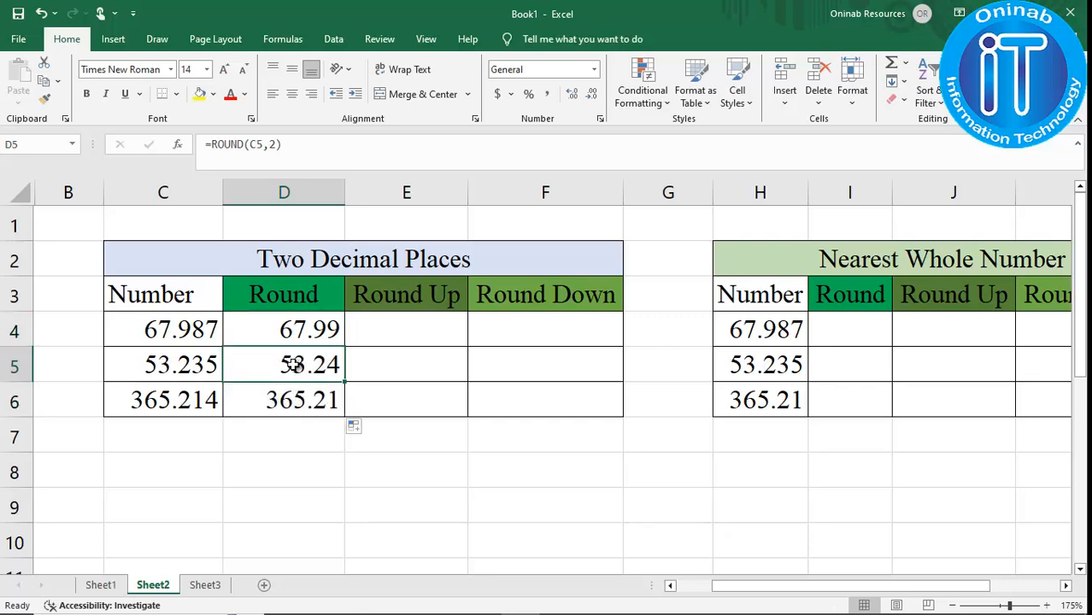
{"action": "left_click", "coordinate": [308, 148]}
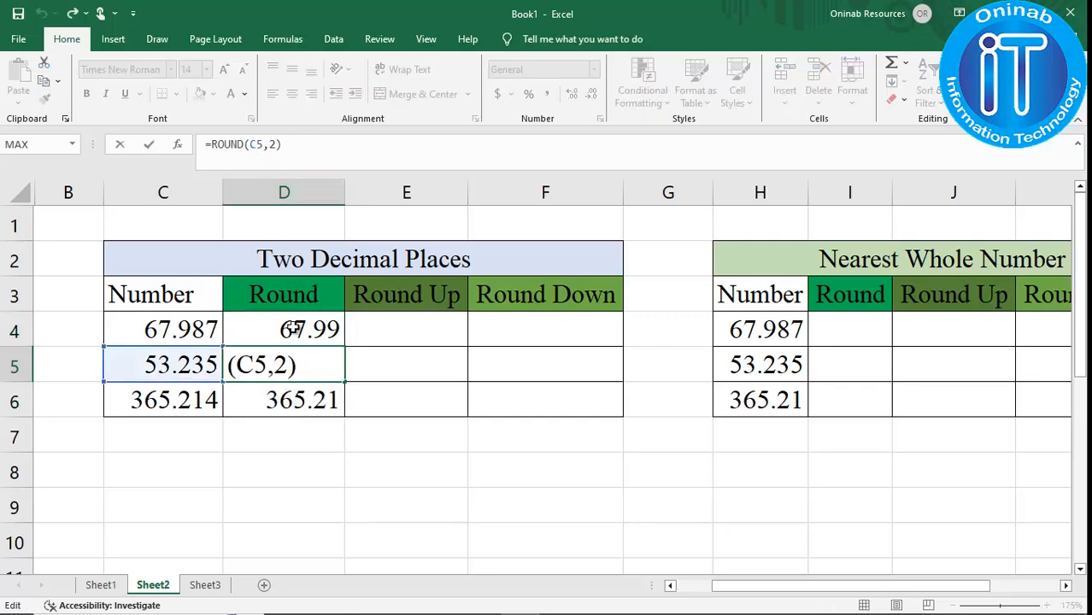
{"action": "left_click", "coordinate": [302, 406]}
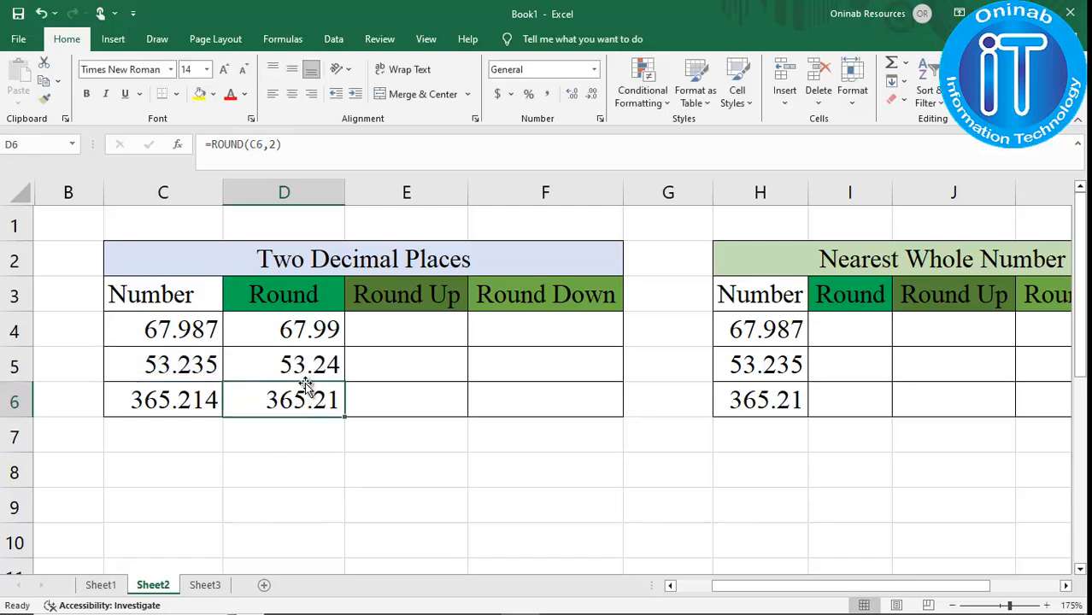
{"action": "left_click", "coordinate": [319, 147]}
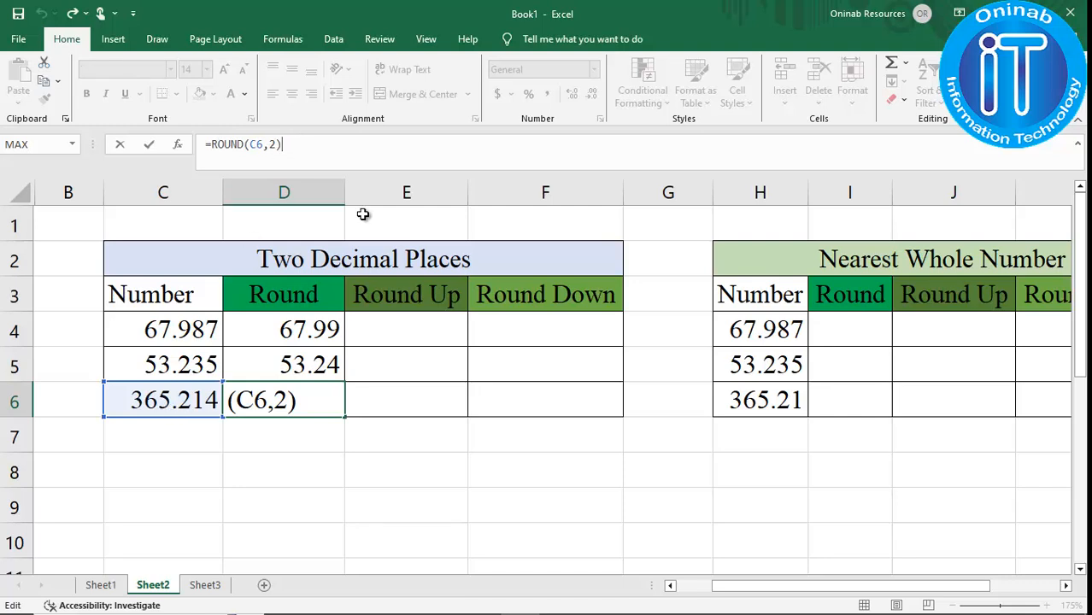
{"action": "key", "text": "Return"}
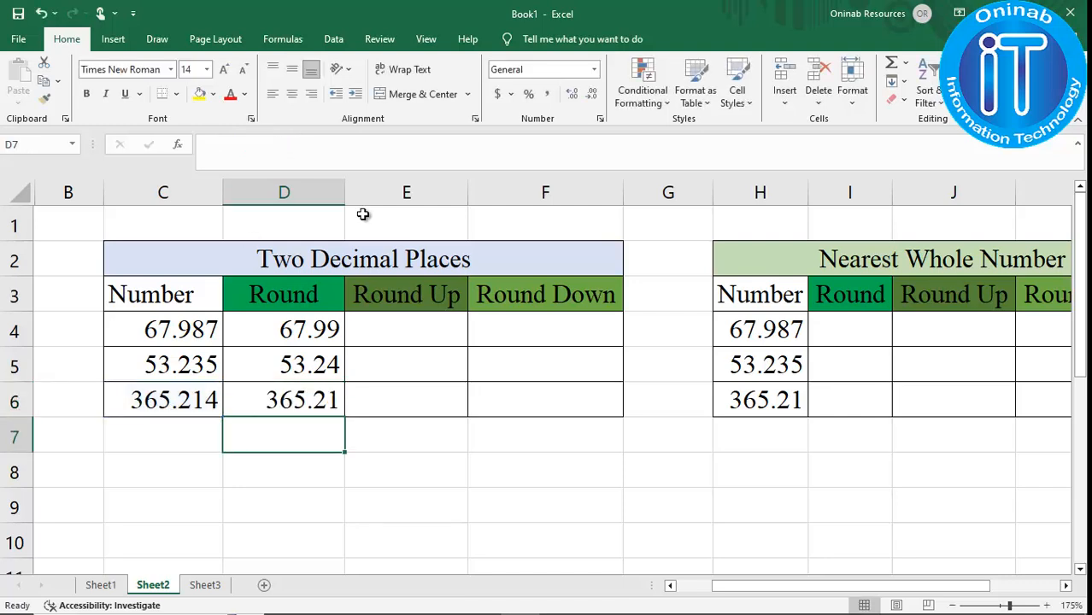
Reuse the ROUND formula in E4 as =ROUNDUP(C4,2) and fill it down to E6.
{"action": "left_click", "coordinate": [403, 331]}
{"action": "left_click", "coordinate": [324, 323]}
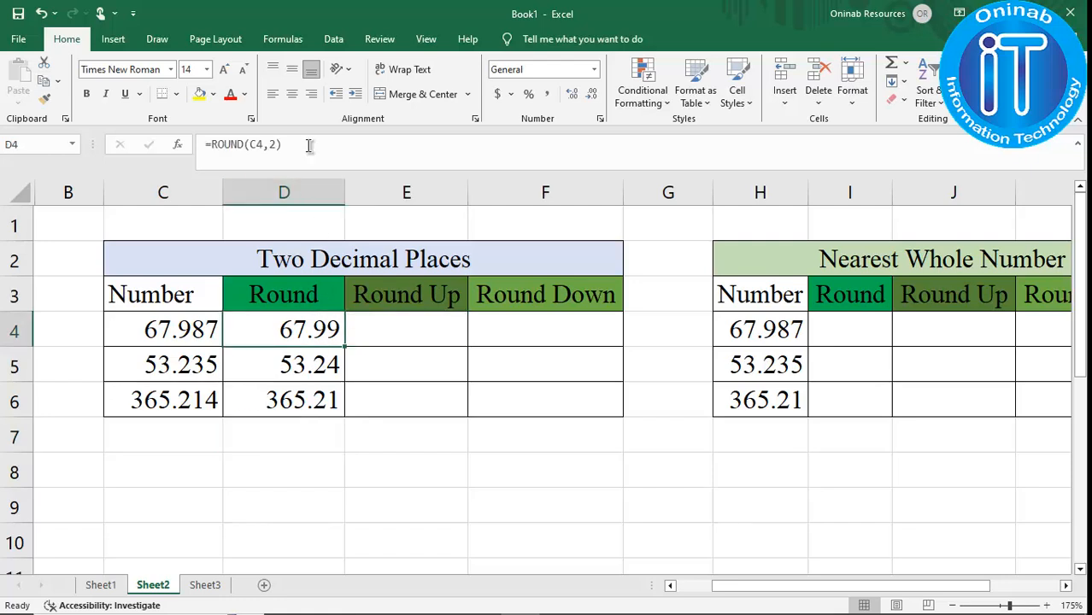
{"action": "left_click_drag", "start_coordinate": [310, 146], "coordinate": [157, 147]}
{"action": "key", "text": "ctrl+c"}
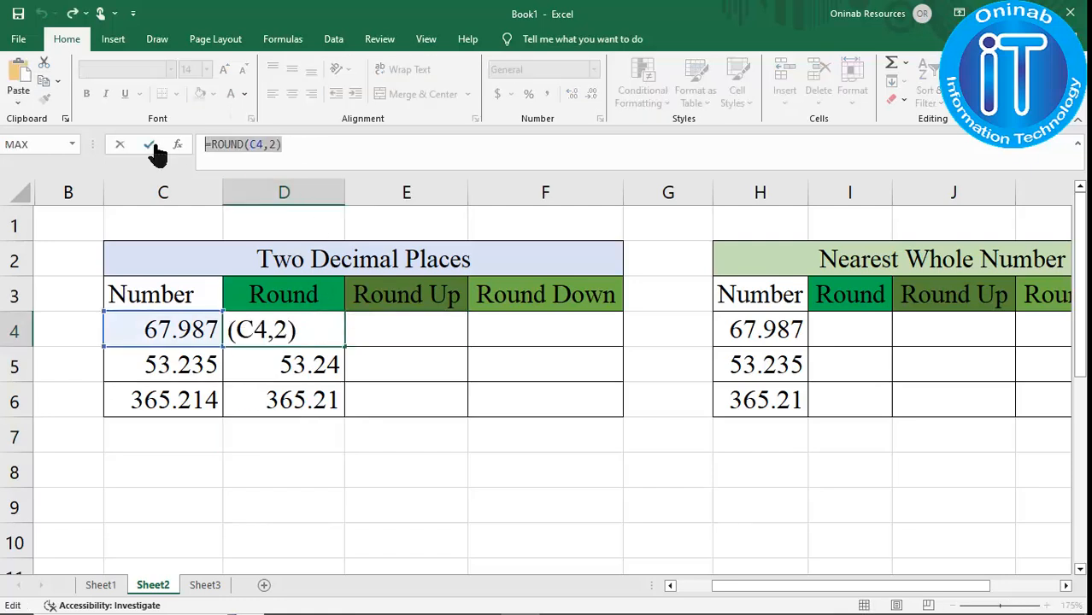
{"action": "left_click", "coordinate": [150, 145]}
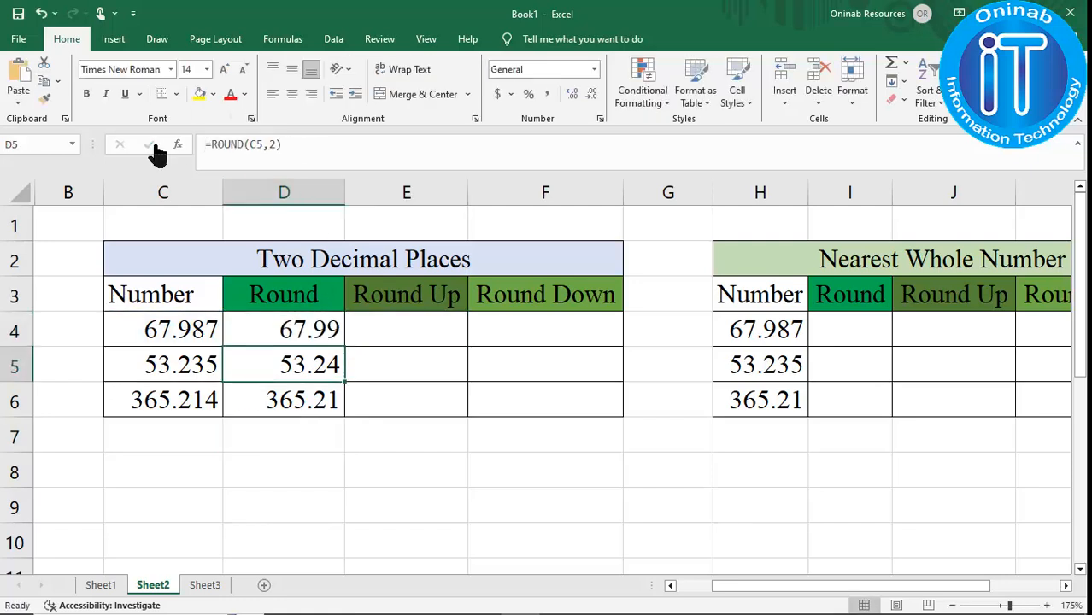
{"action": "left_click", "coordinate": [403, 329]}
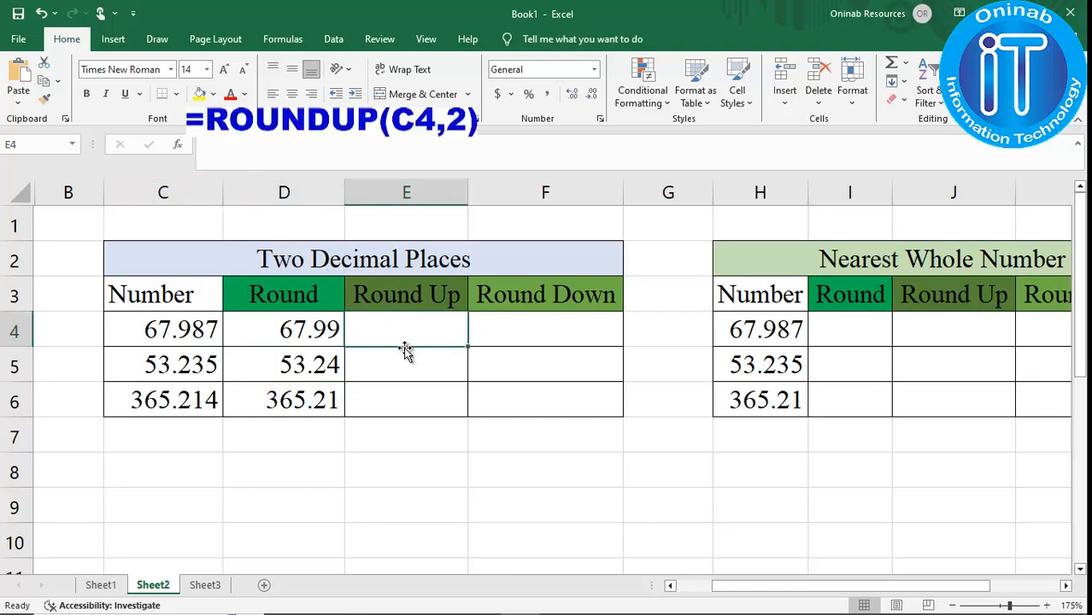
{"action": "left_click", "coordinate": [318, 146]}
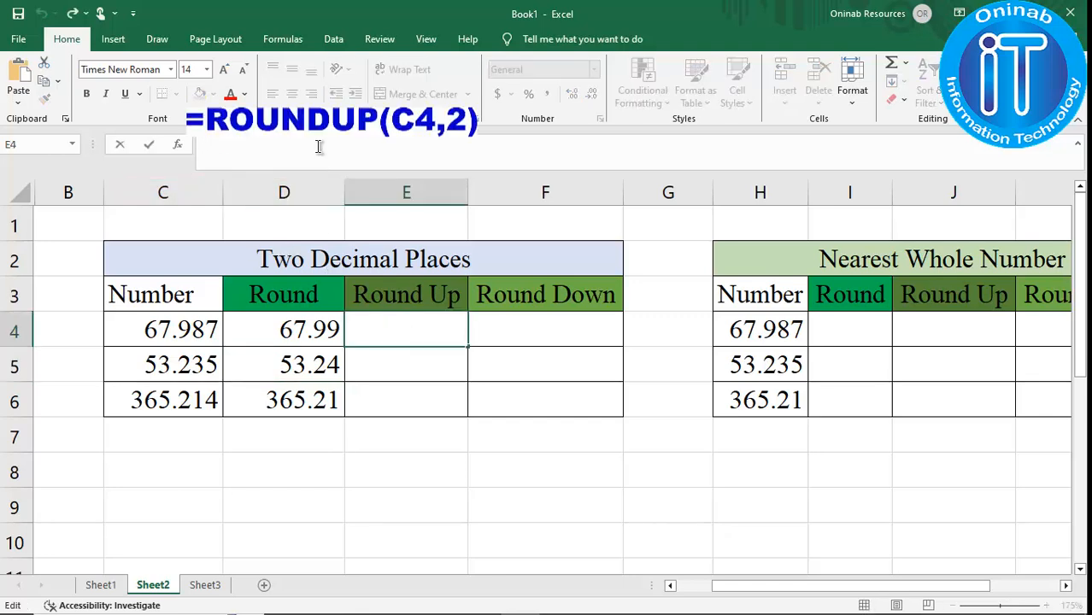
{"action": "key", "text": "ctrl+v"}
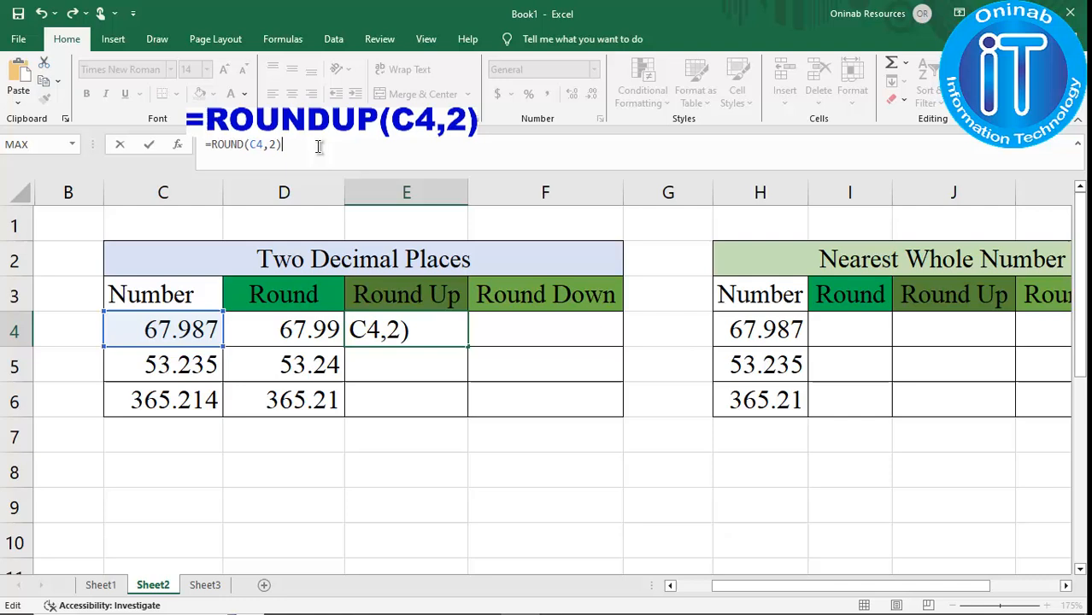
{"action": "left_click", "coordinate": [244, 143]}
{"action": "type", "text": "UP"}
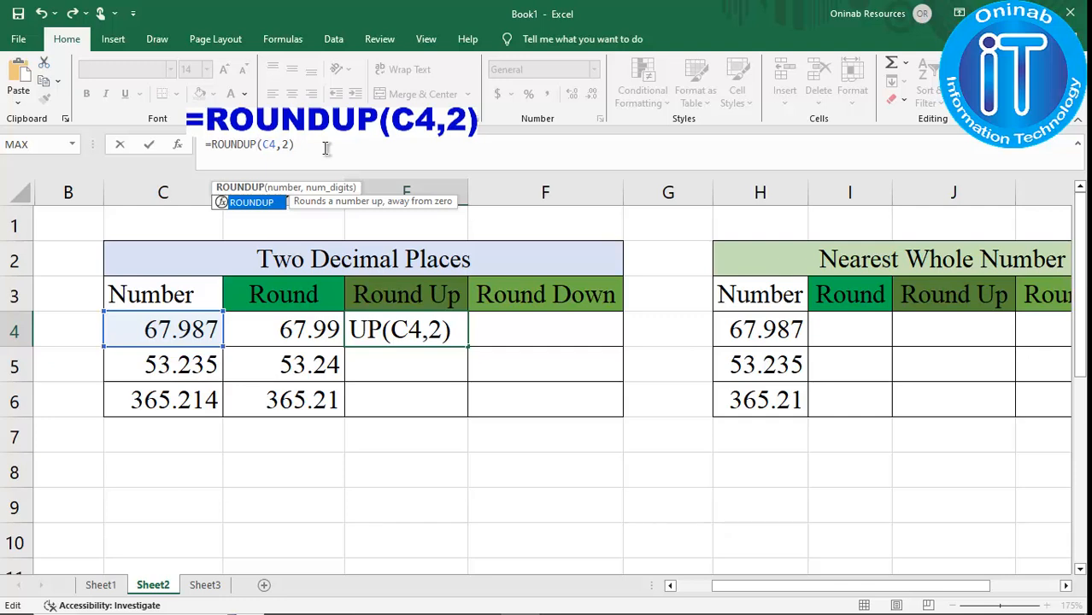
{"action": "key", "text": "Return"}
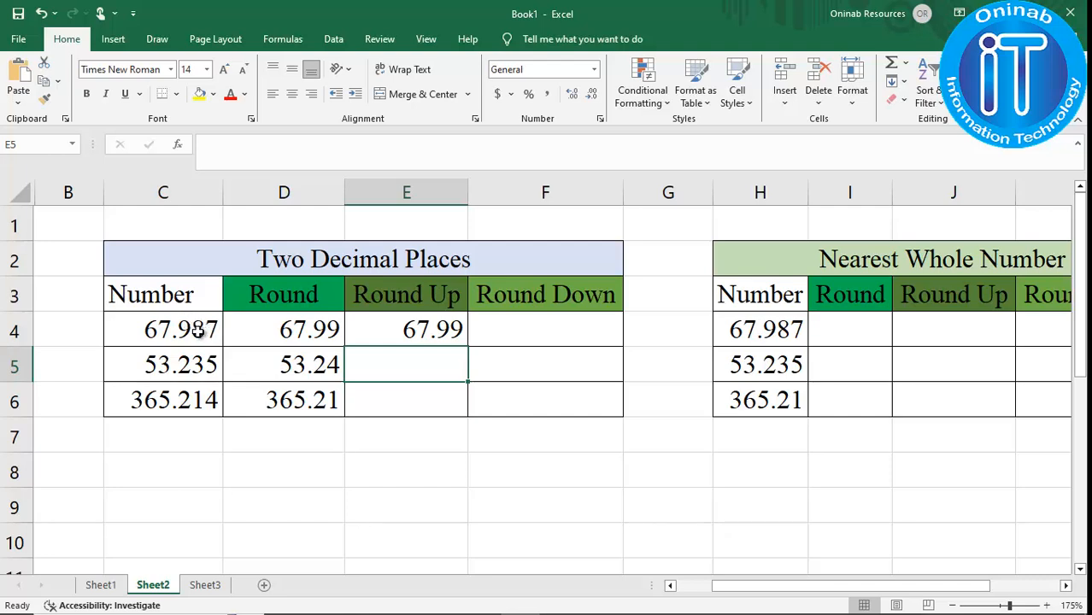
{"action": "left_click", "coordinate": [454, 327]}
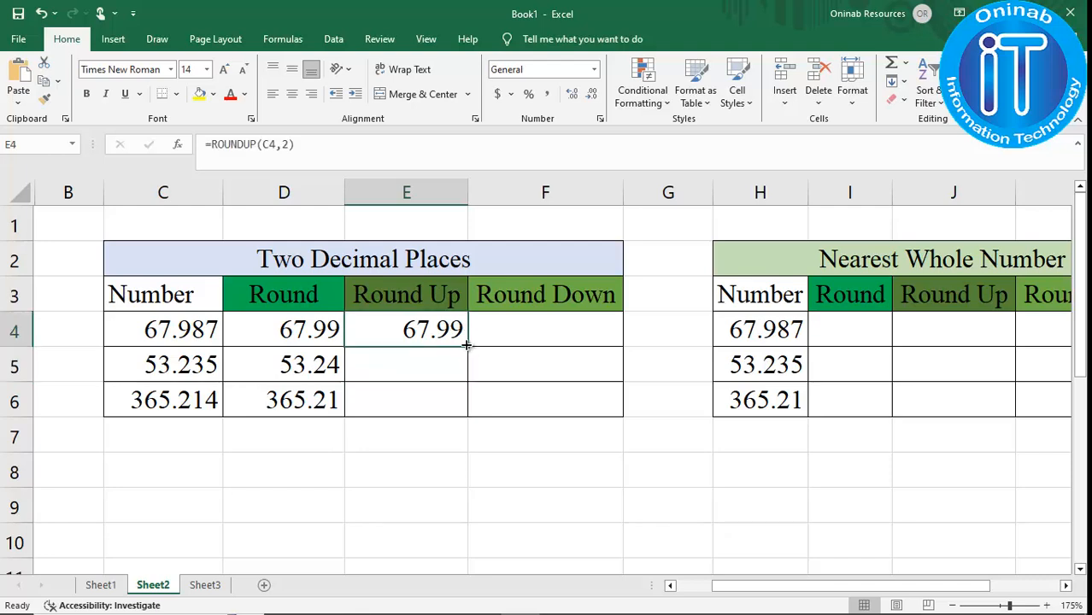
{"action": "left_click_drag", "start_coordinate": [466, 347], "coordinate": [466, 415]}
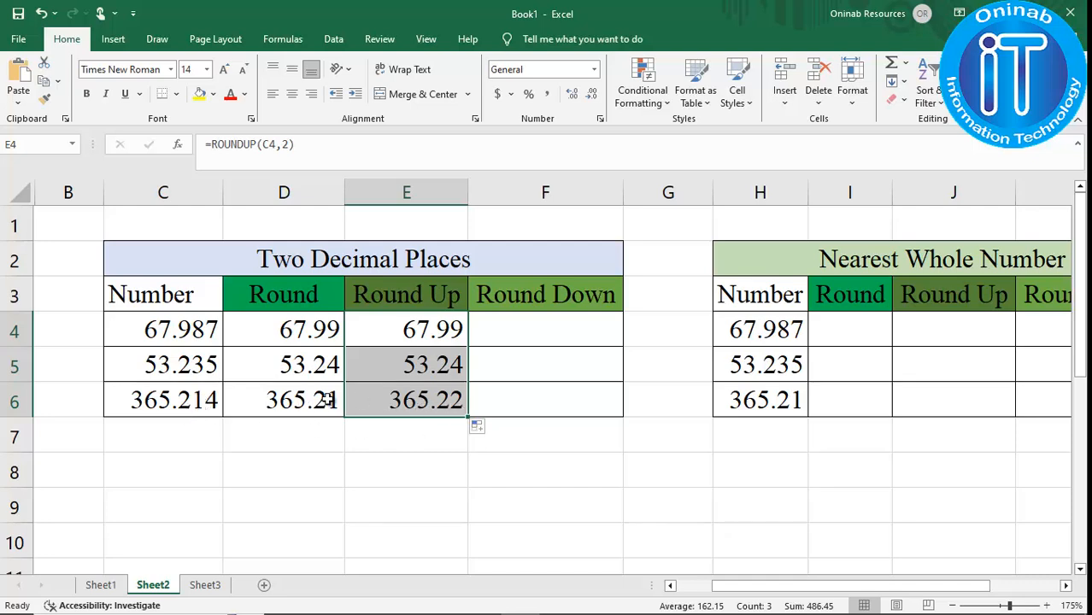
Reuse the formula in F4 as =ROUNDDOWN(C4,2) and fill it down to F6.
{"action": "left_click", "coordinate": [535, 337]}
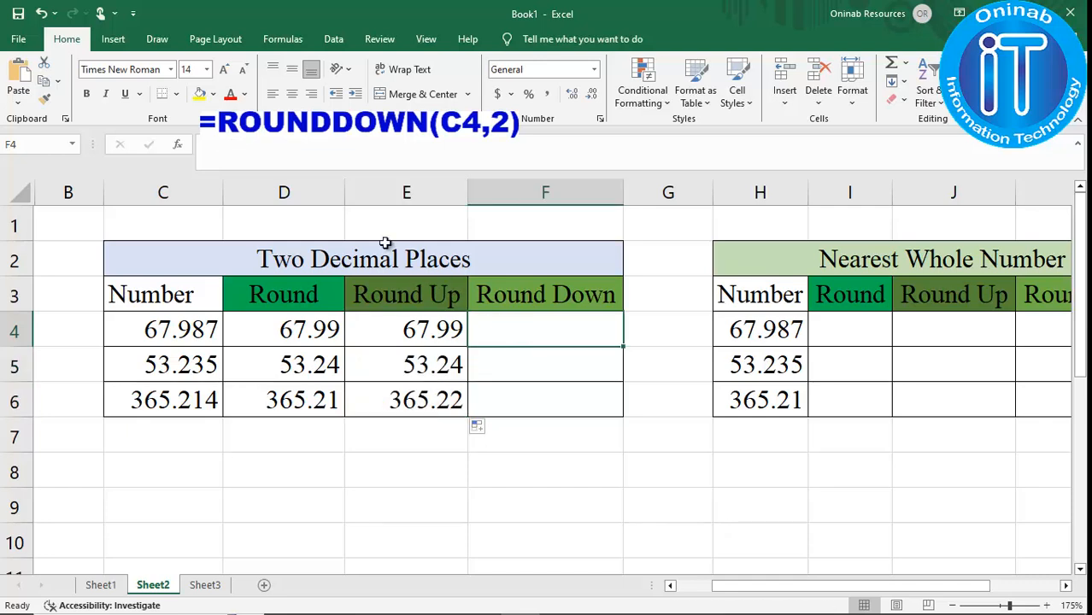
{"action": "left_click", "coordinate": [308, 154]}
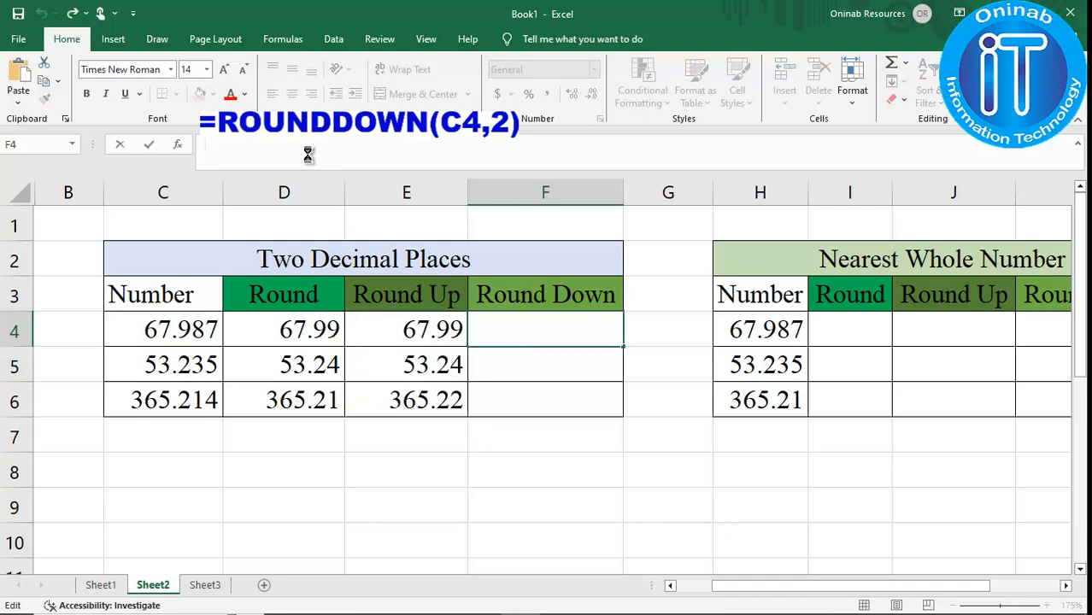
{"action": "type", "text": "=ROUND(C4,2)"}
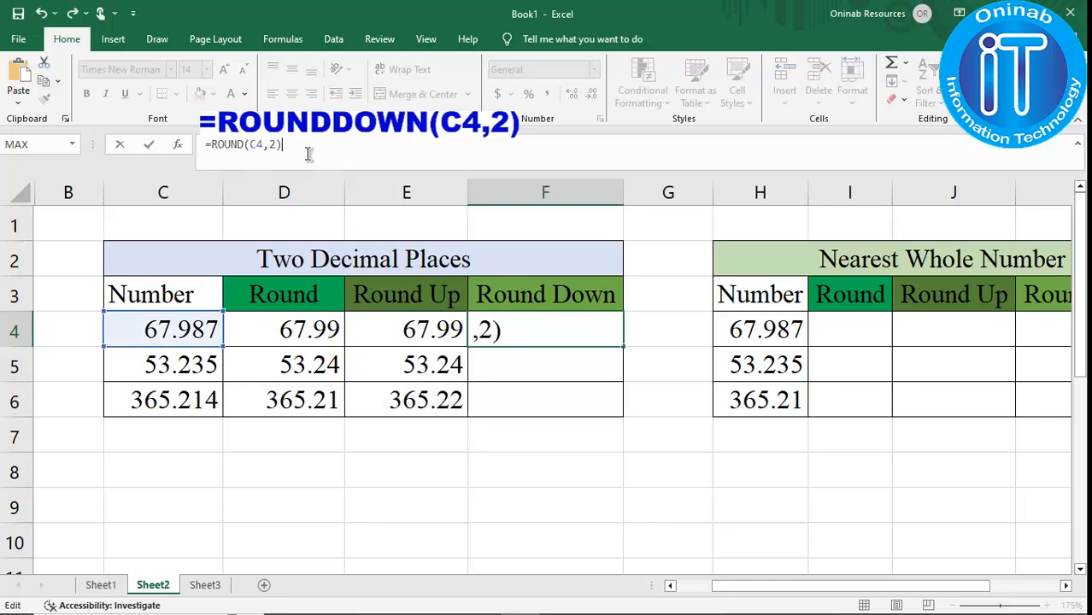
{"action": "left_click", "coordinate": [248, 145]}
{"action": "type", "text": "DOWN"}
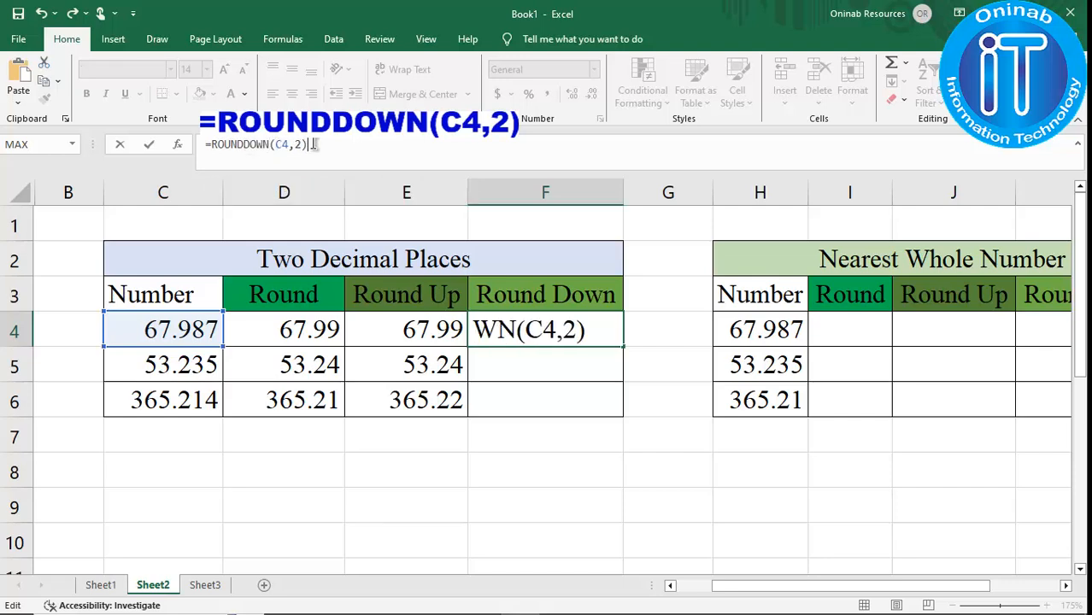
{"action": "key", "text": "Return"}
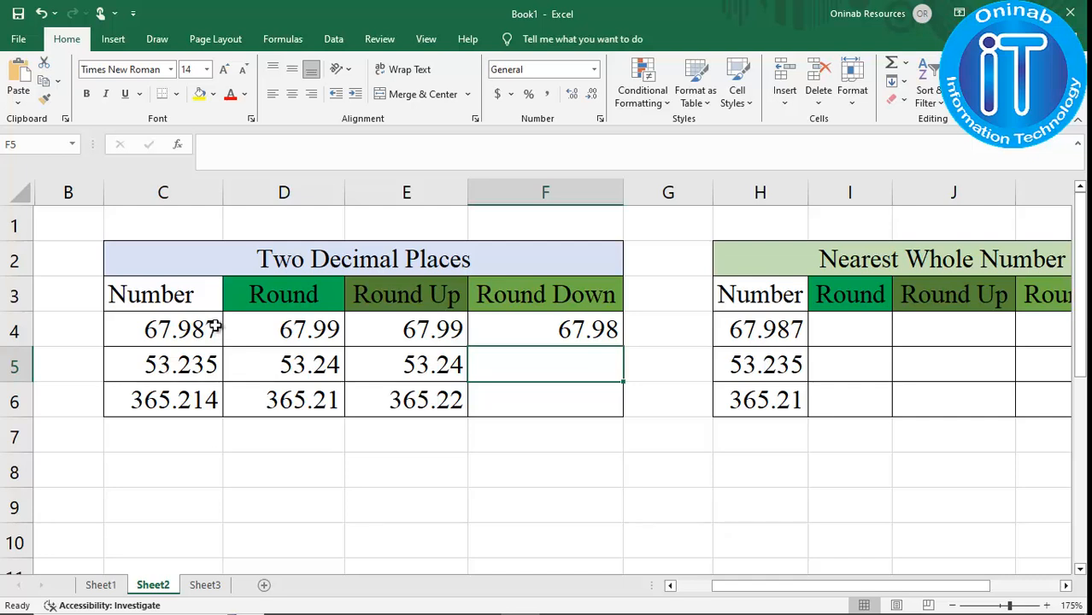
{"action": "left_click", "coordinate": [609, 332]}
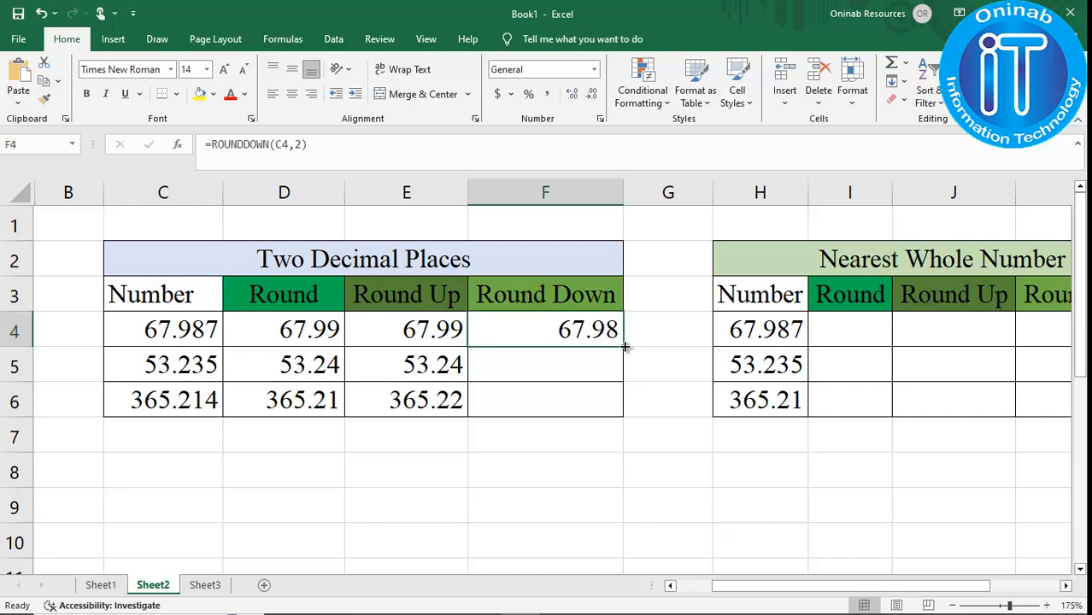
{"action": "left_click_drag", "start_coordinate": [625, 346], "coordinate": [624, 417]}
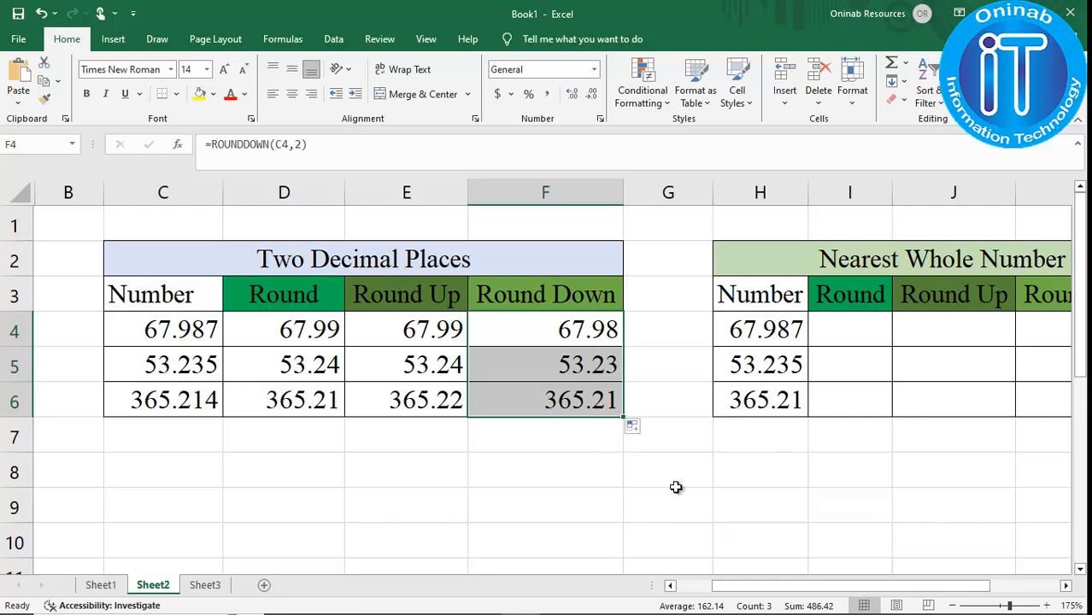
Enter =ROUND(H4,0) in I4 to round 67.987 to the nearest whole number.
{"action": "left_click", "coordinate": [1066, 586]}
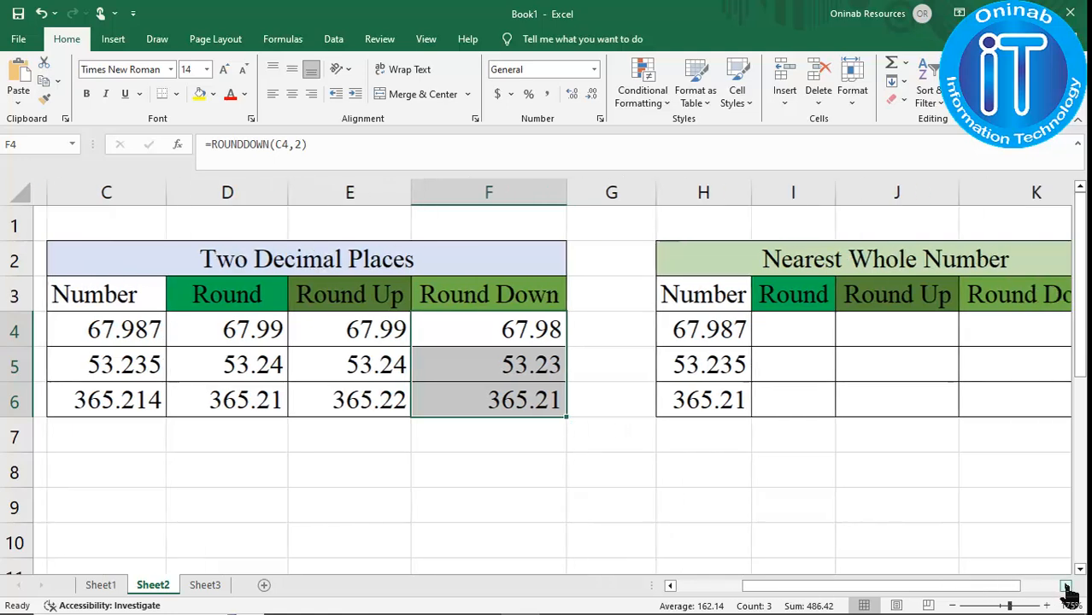
{"action": "left_click", "coordinate": [1065, 586]}
{"action": "left_click", "coordinate": [1066, 586]}
{"action": "left_click", "coordinate": [424, 342]}
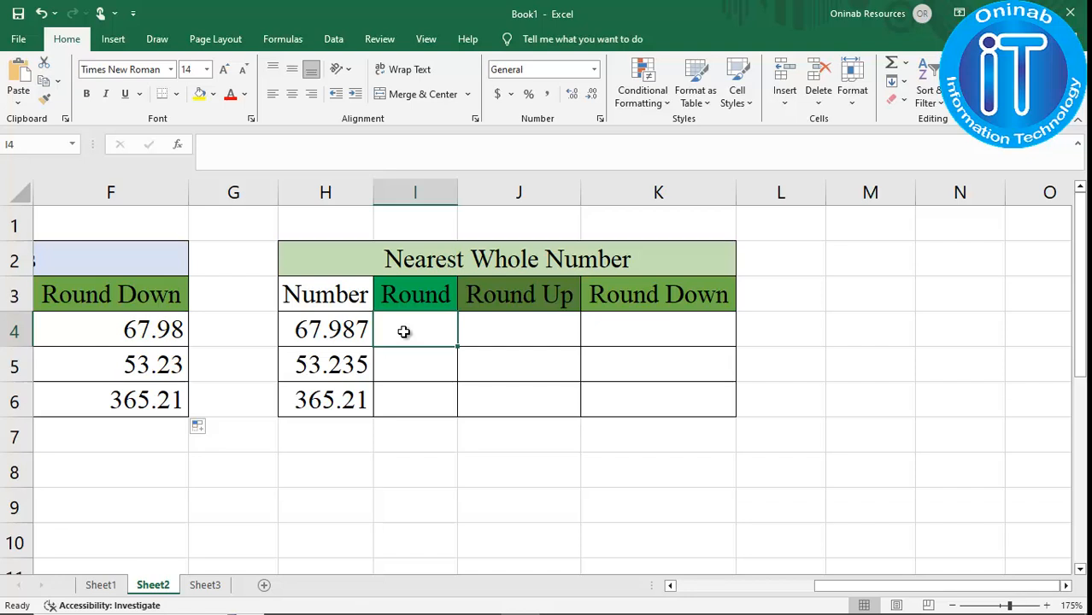
{"action": "type", "text": "=r"}
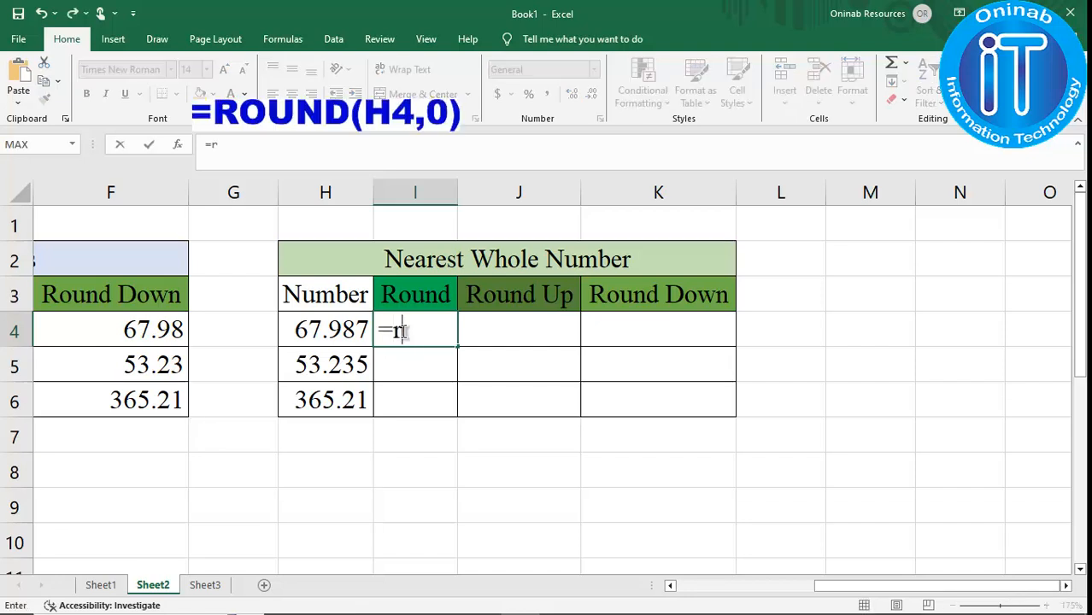
{"action": "type", "text": "ound"}
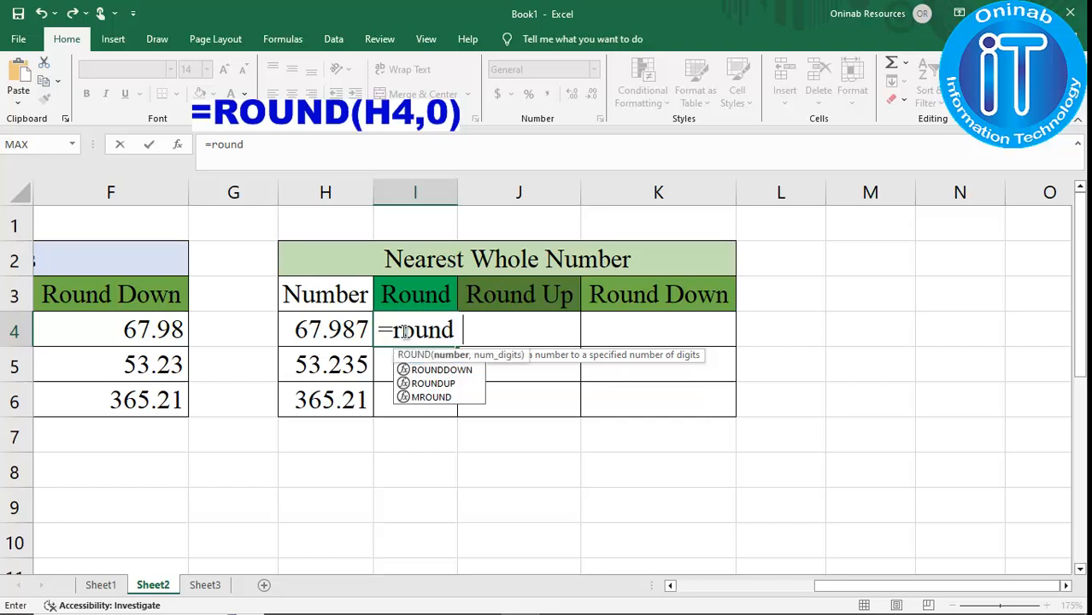
{"action": "type", "text": "("}
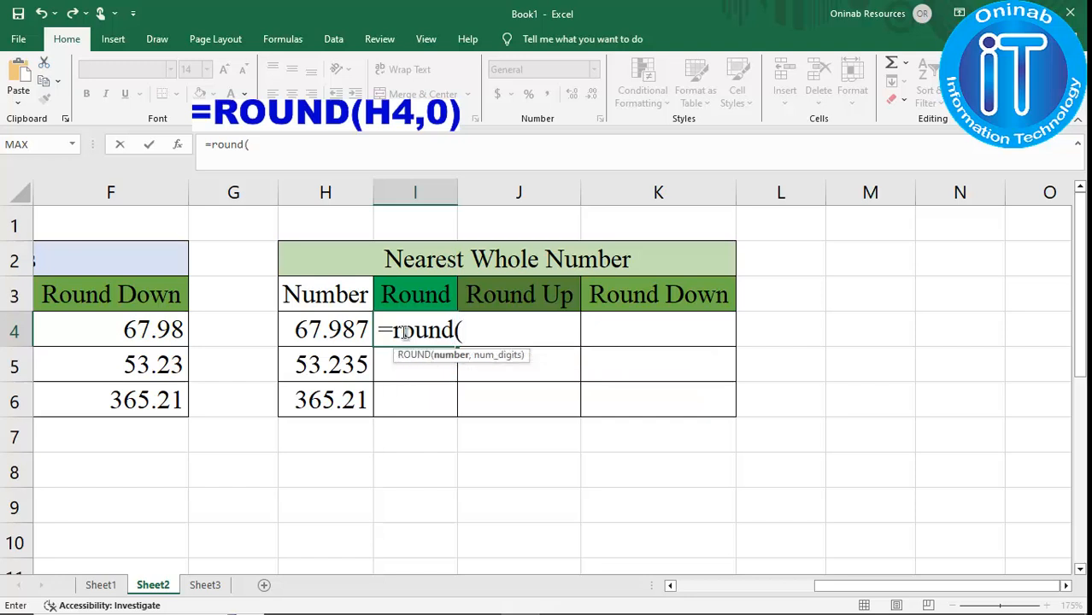
{"action": "left_click", "coordinate": [319, 329]}
{"action": "type", "text": ","}
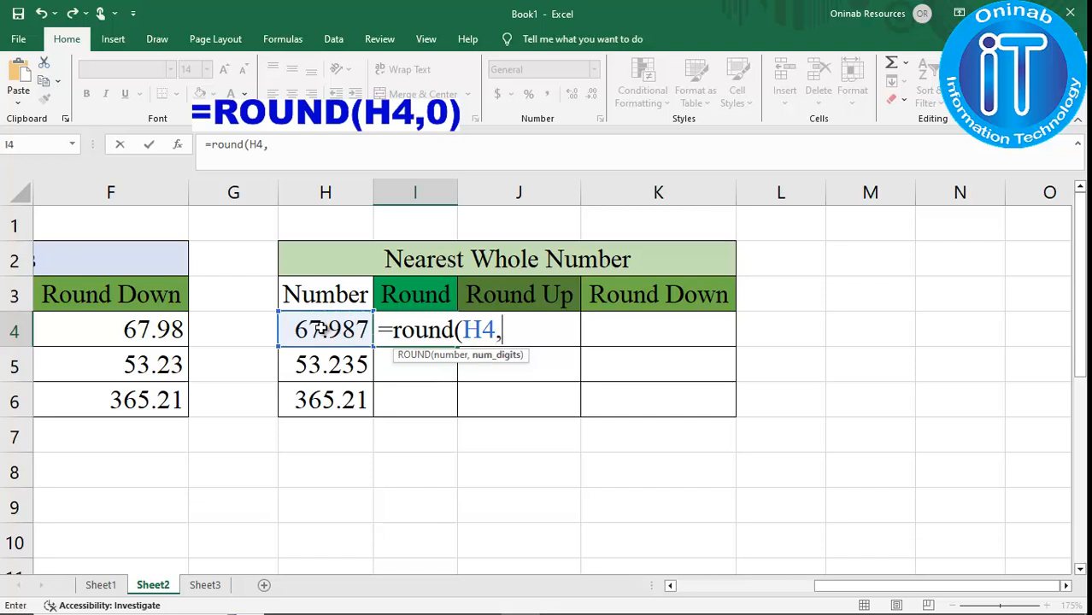
{"action": "type", "text": "0)"}
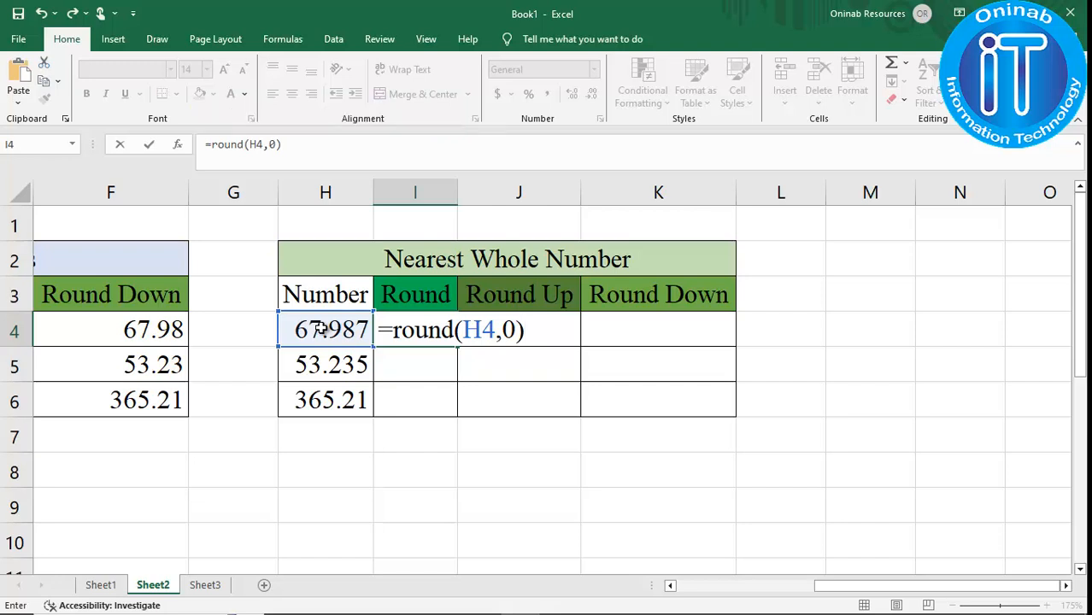
{"action": "key", "text": "Return"}
Fill the whole-number ROUND formula down from I4 to I6.
{"action": "left_click", "coordinate": [435, 325]}
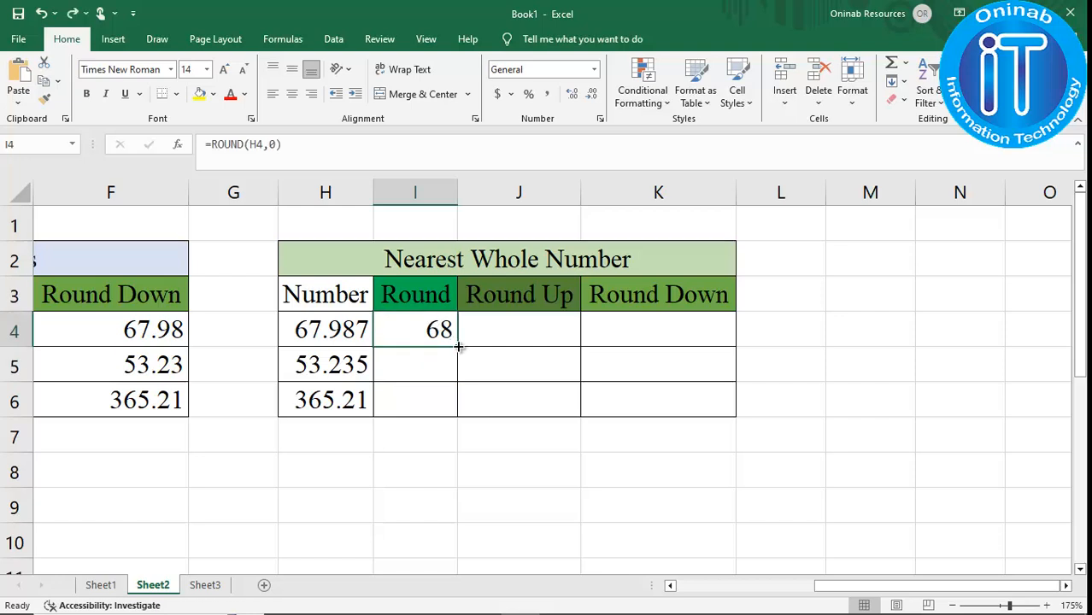
{"action": "left_click_drag", "start_coordinate": [458, 347], "coordinate": [459, 417]}
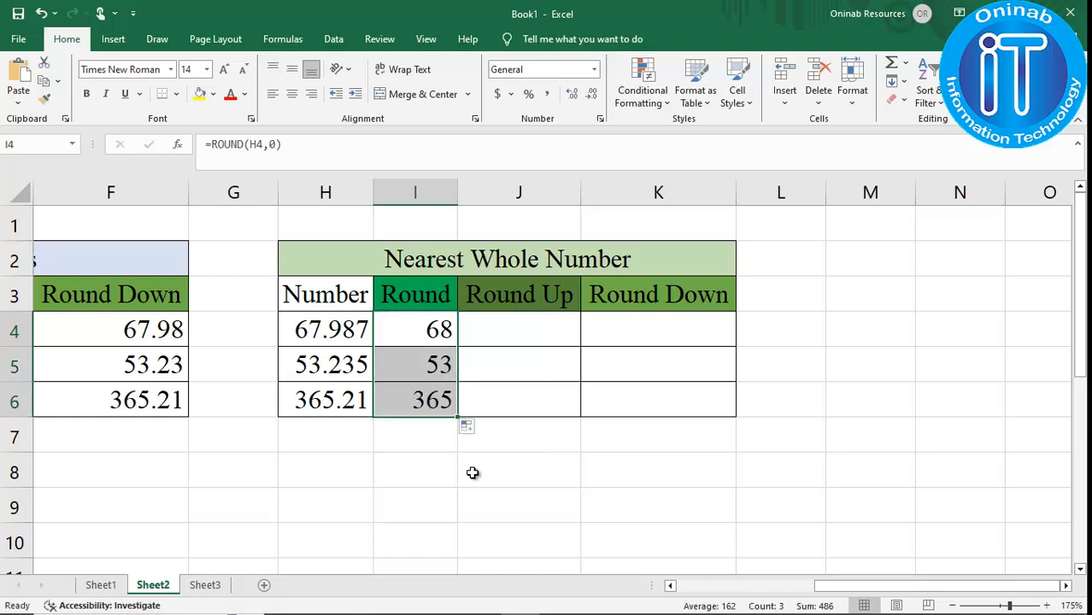
{"action": "left_click", "coordinate": [491, 458]}
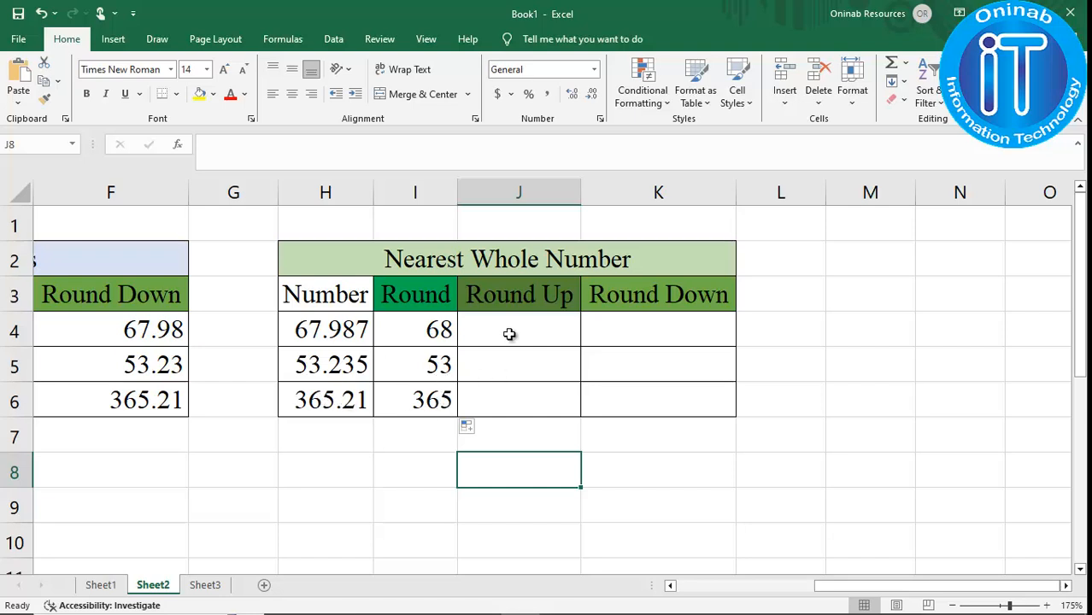
Copy the ROUND formula from I4, reuse it in J4 as =ROUNDUP(H4,0) and fill it down to J6.
{"action": "left_click", "coordinate": [431, 331]}
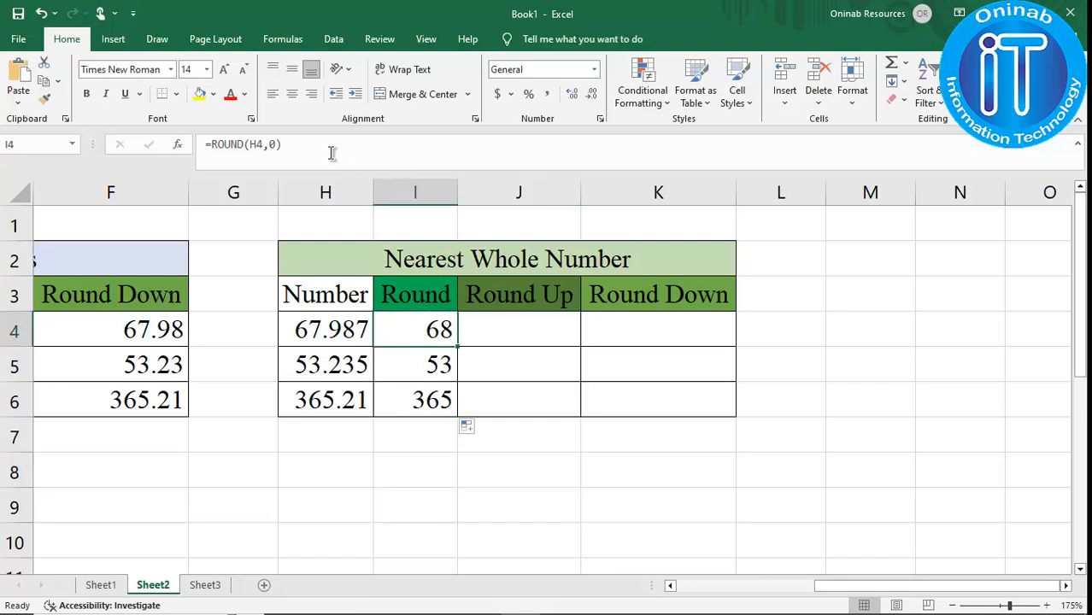
{"action": "left_click_drag", "start_coordinate": [332, 153], "coordinate": [197, 132]}
{"action": "key", "text": "ctrl+c"}
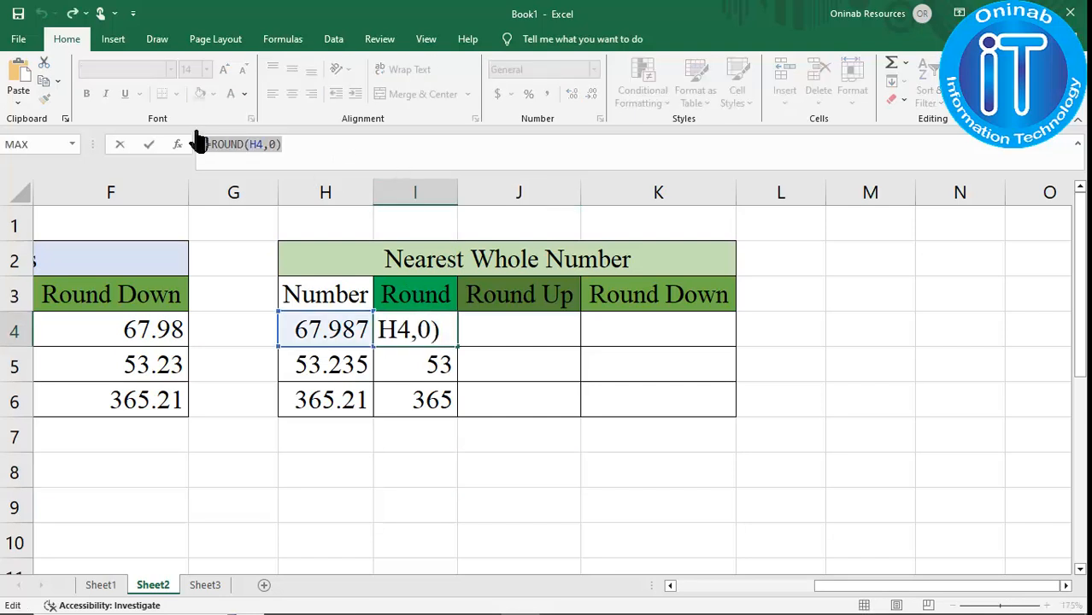
{"action": "key", "text": "Return"}
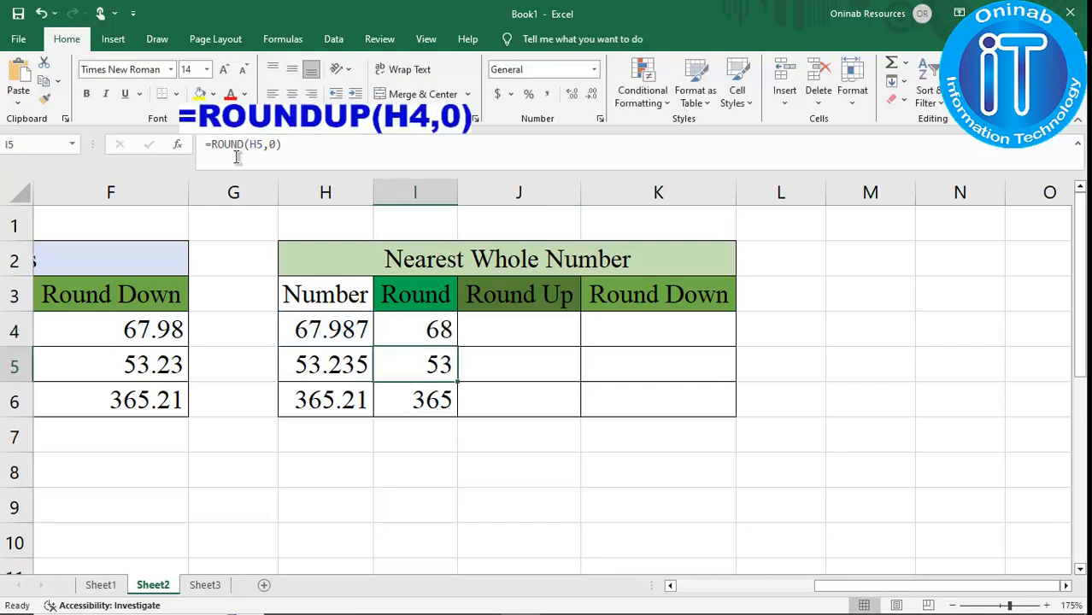
{"action": "left_click", "coordinate": [547, 324]}
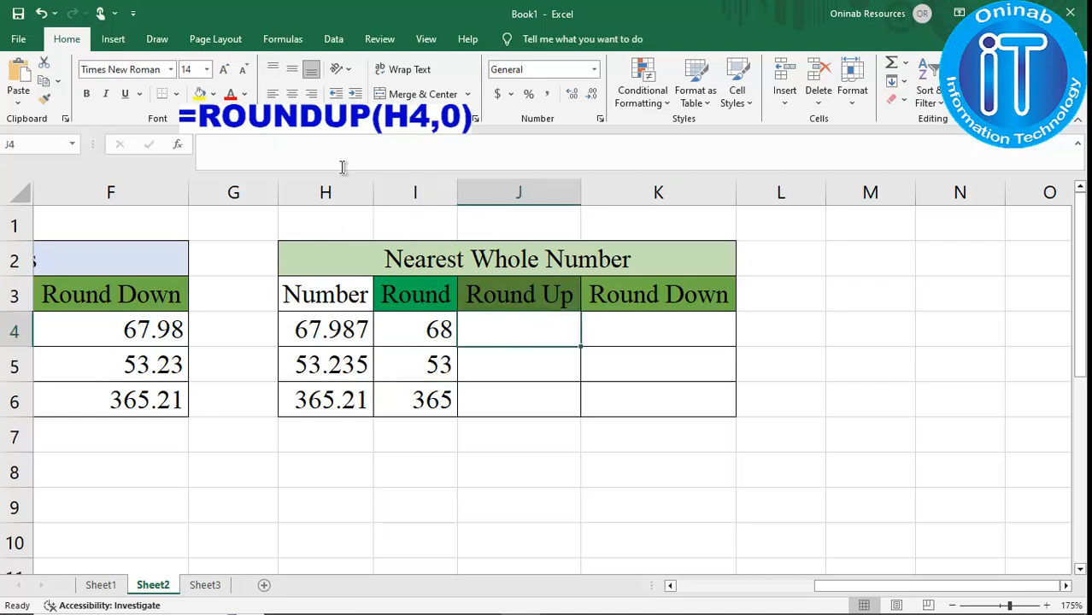
{"action": "left_click", "coordinate": [325, 145]}
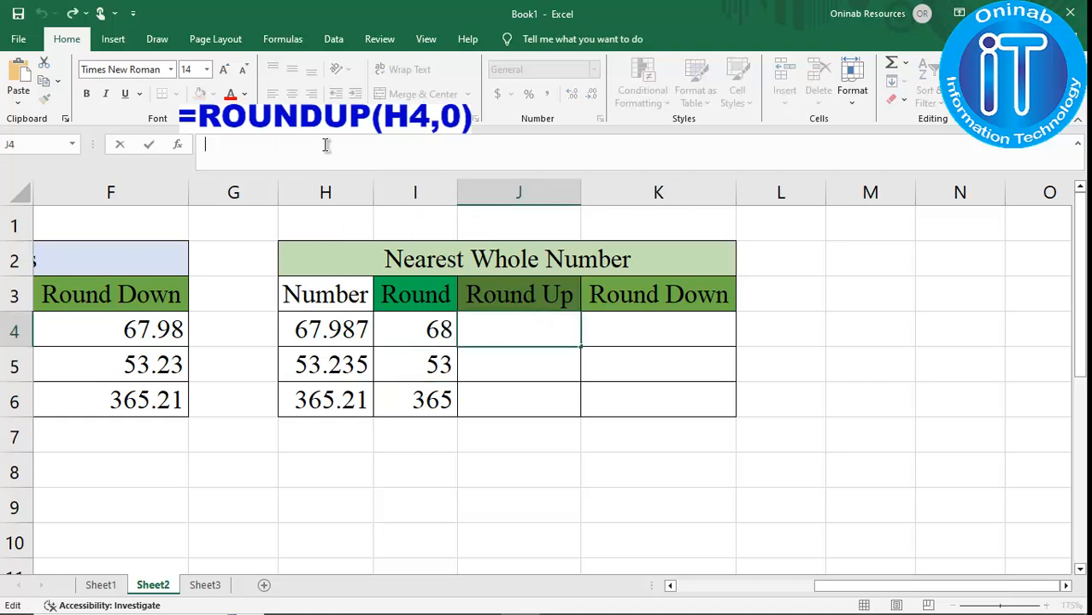
{"action": "key", "text": "ctrl+v"}
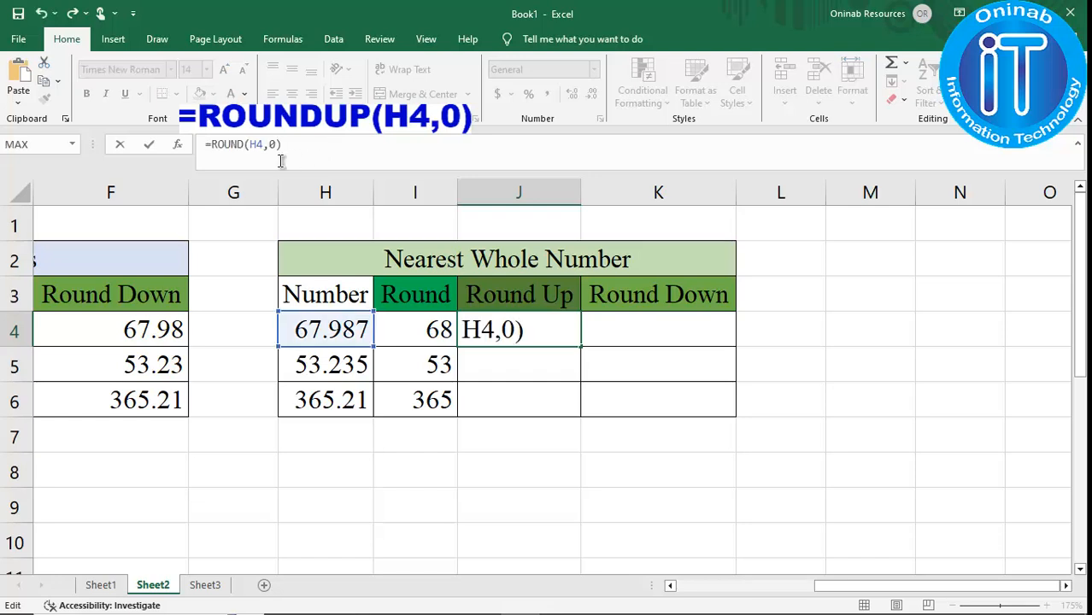
{"action": "left_click", "coordinate": [244, 144]}
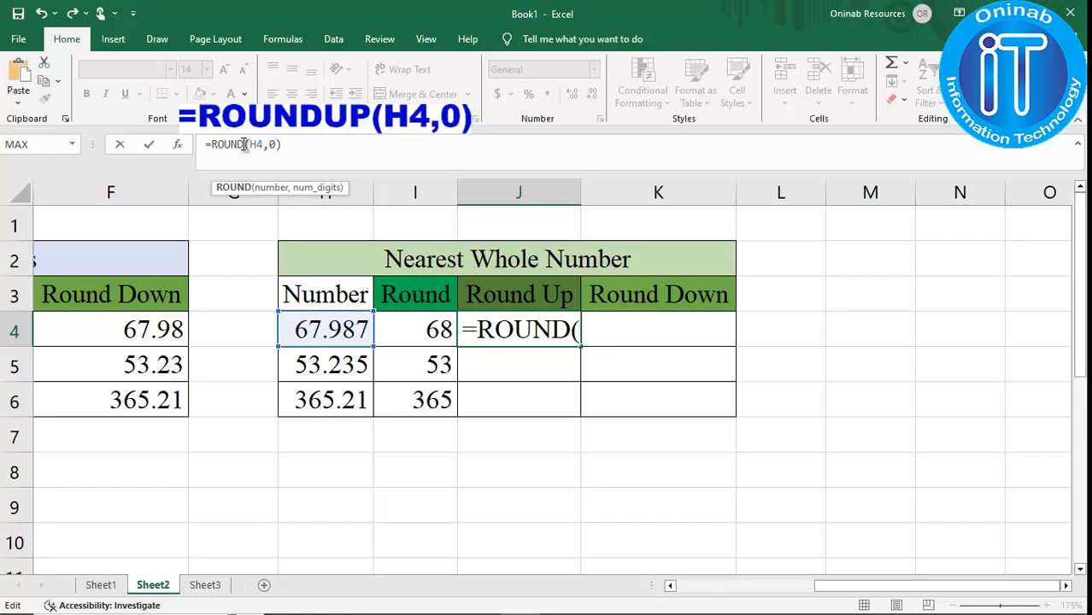
{"action": "type", "text": "U"}
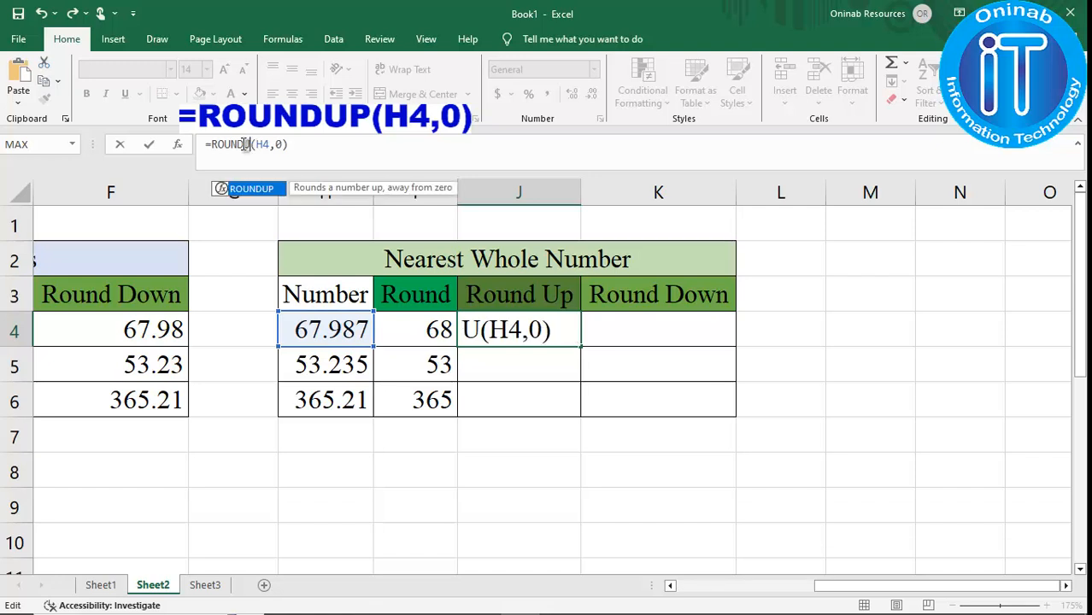
{"action": "type", "text": "P"}
{"action": "key", "text": "Return"}
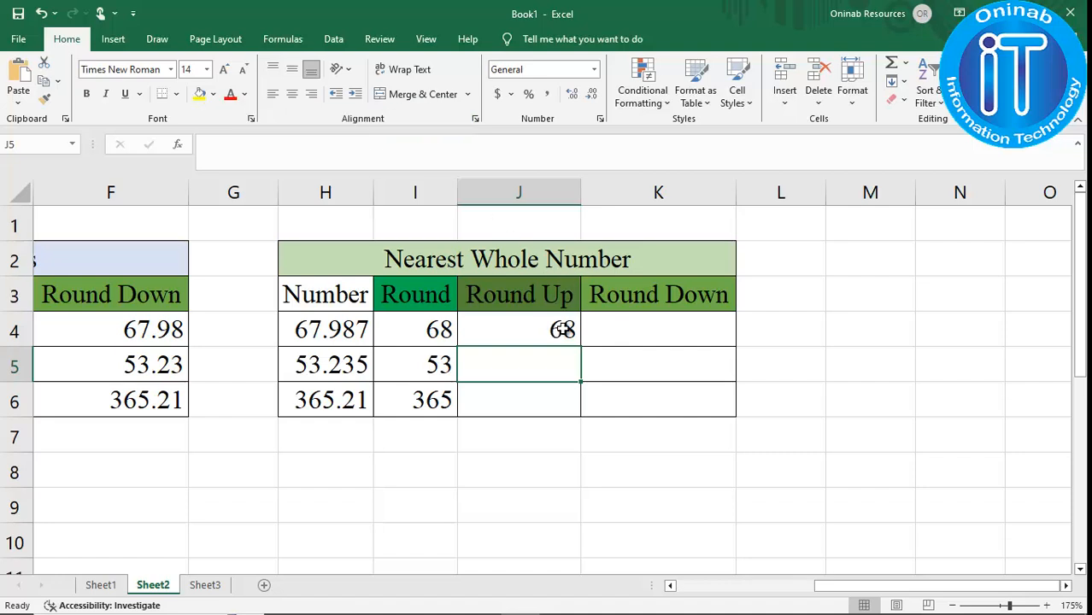
{"action": "left_click", "coordinate": [563, 330]}
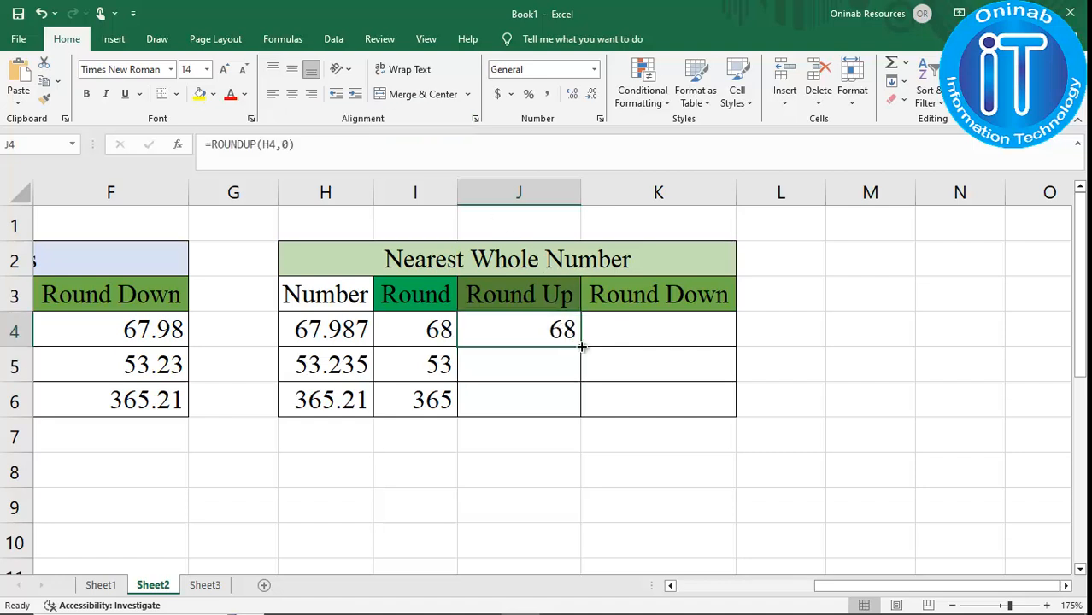
{"action": "left_click_drag", "start_coordinate": [581, 346], "coordinate": [584, 414]}
{"action": "left_click", "coordinate": [536, 363]}
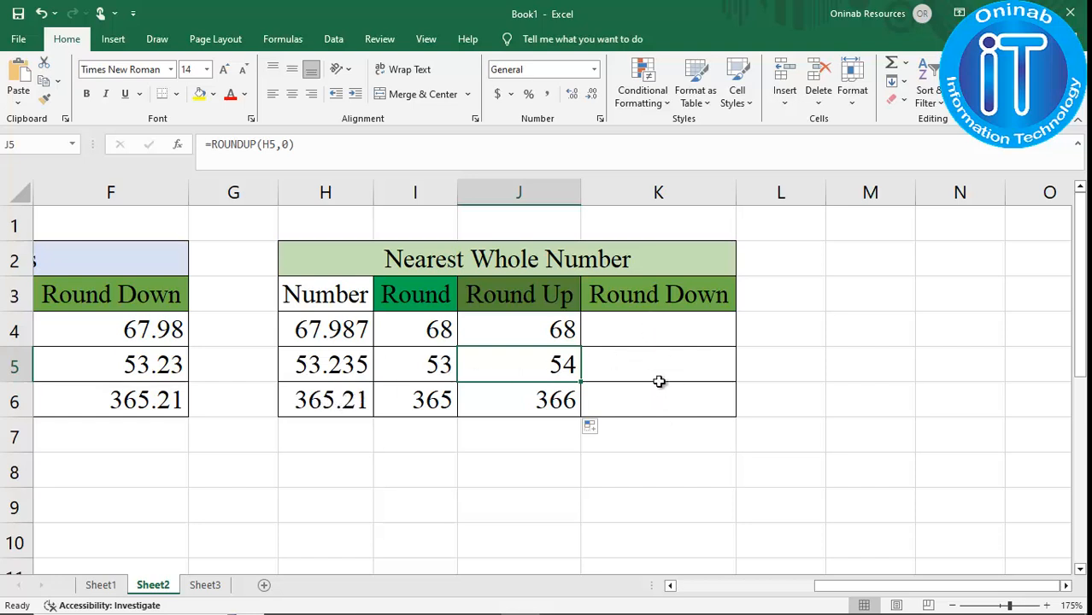
Reuse the copied formula in K4 as =ROUNDDOWN(H4,0) and fill it down to K6.
{"action": "left_click", "coordinate": [657, 335]}
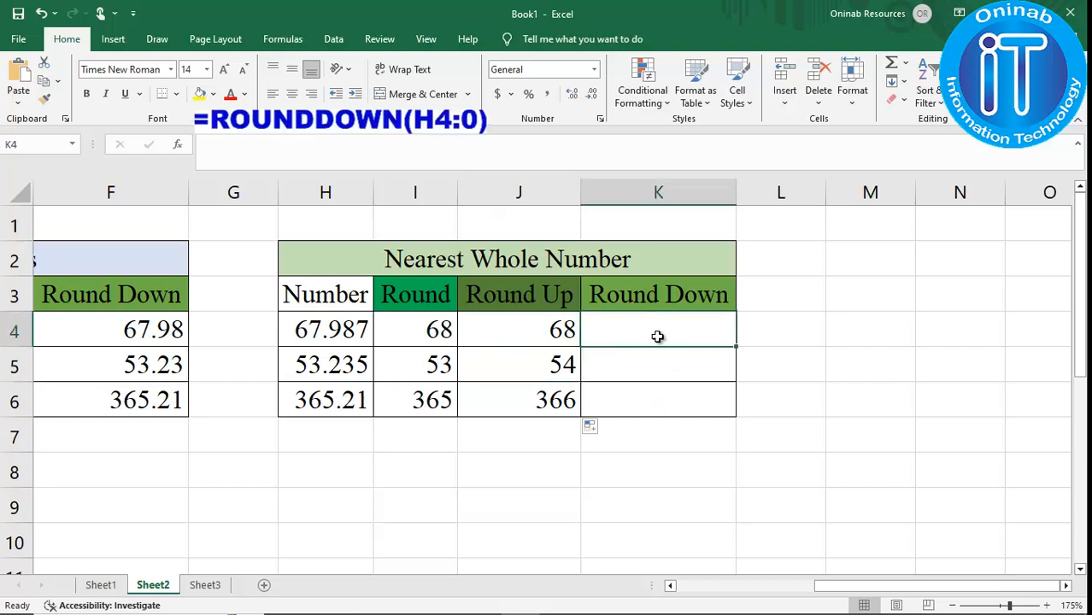
{"action": "left_click", "coordinate": [397, 145]}
{"action": "key", "text": "ctrl+v"}
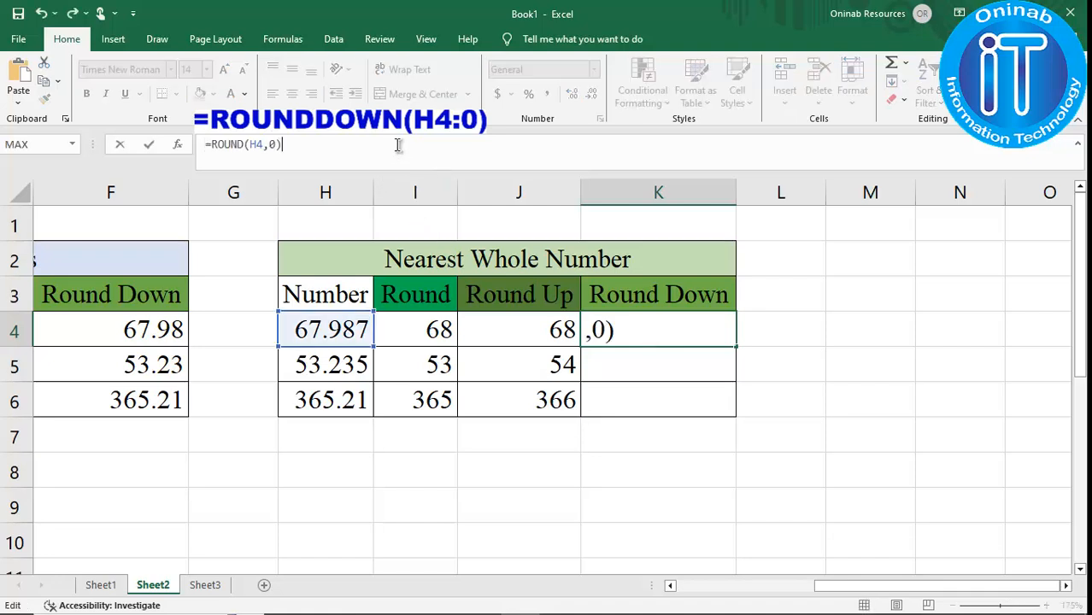
{"action": "left_click", "coordinate": [246, 143]}
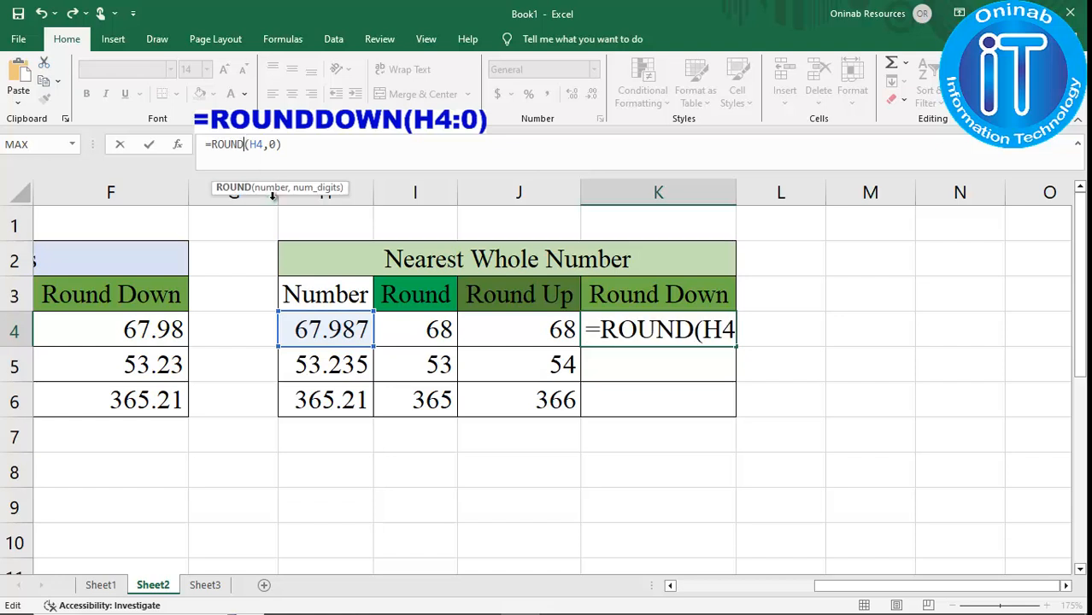
{"action": "type", "text": "DOWN"}
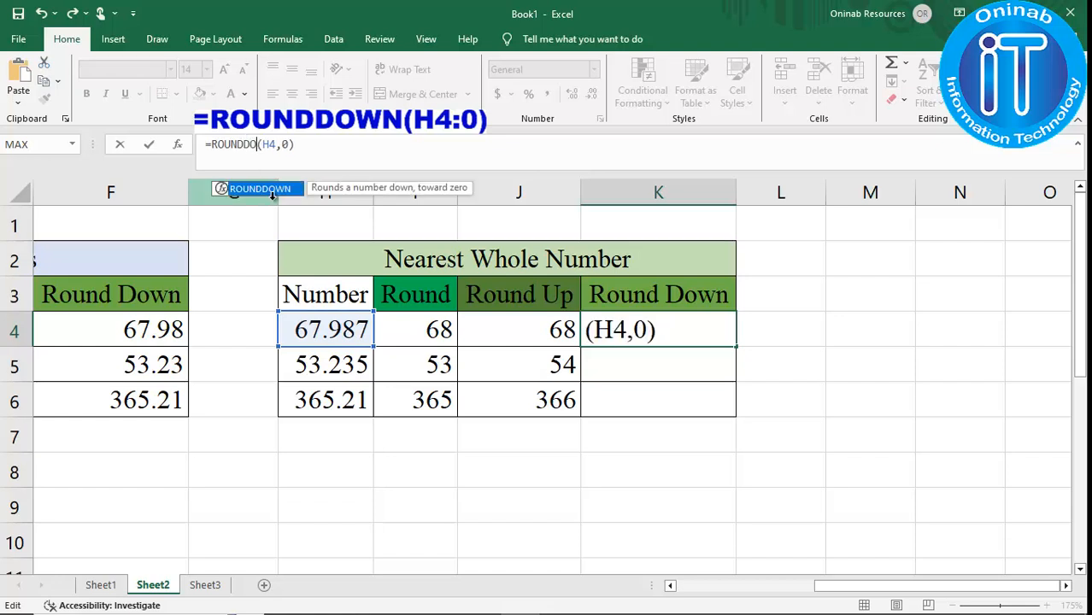
{"action": "key", "text": "Return"}
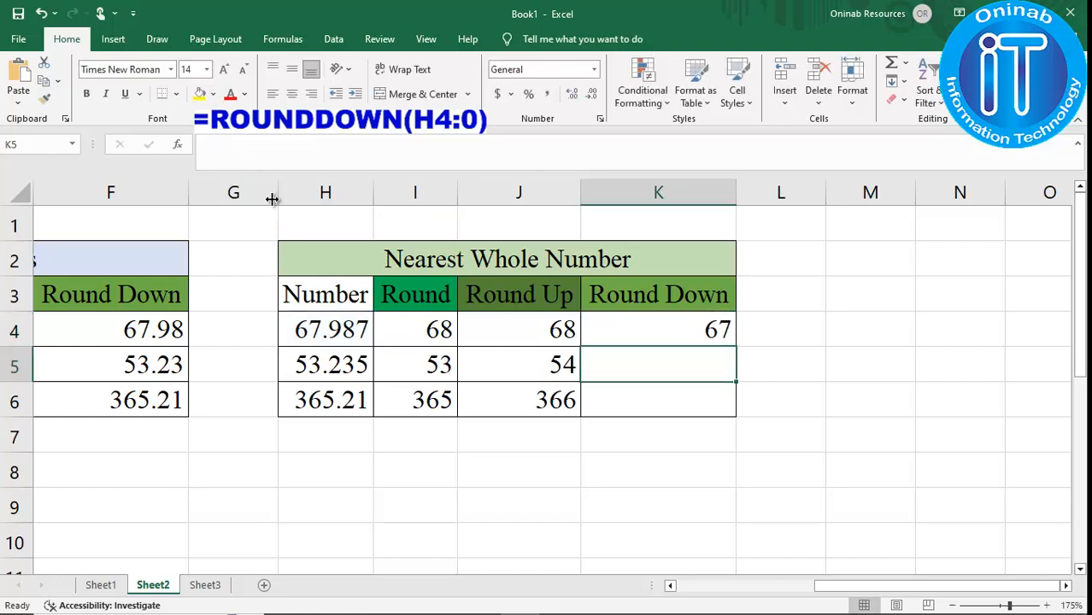
{"action": "left_click", "coordinate": [703, 325]}
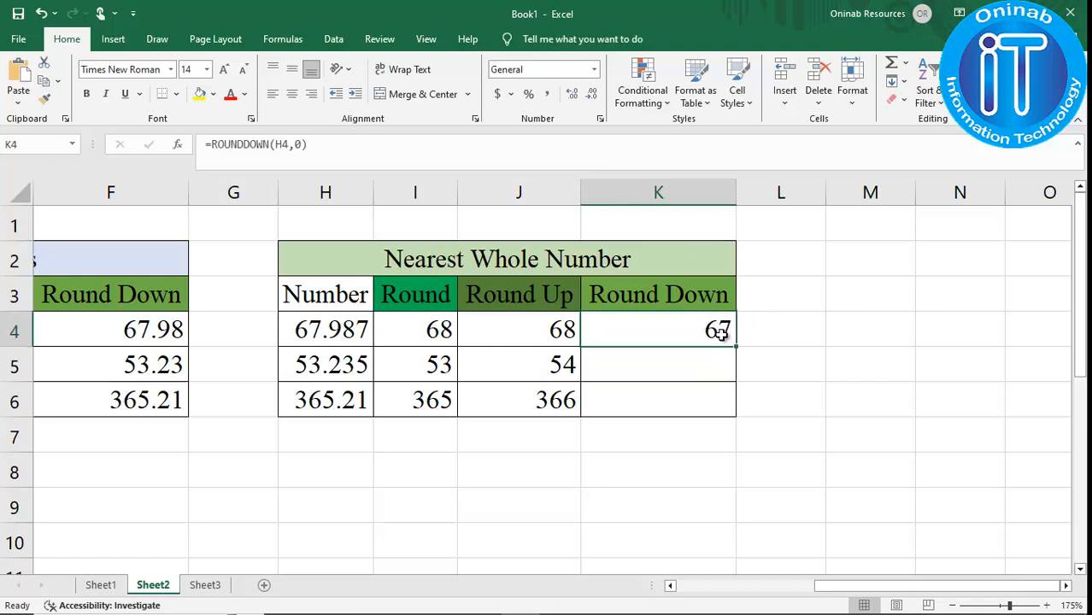
{"action": "left_click_drag", "start_coordinate": [736, 347], "coordinate": [735, 409]}
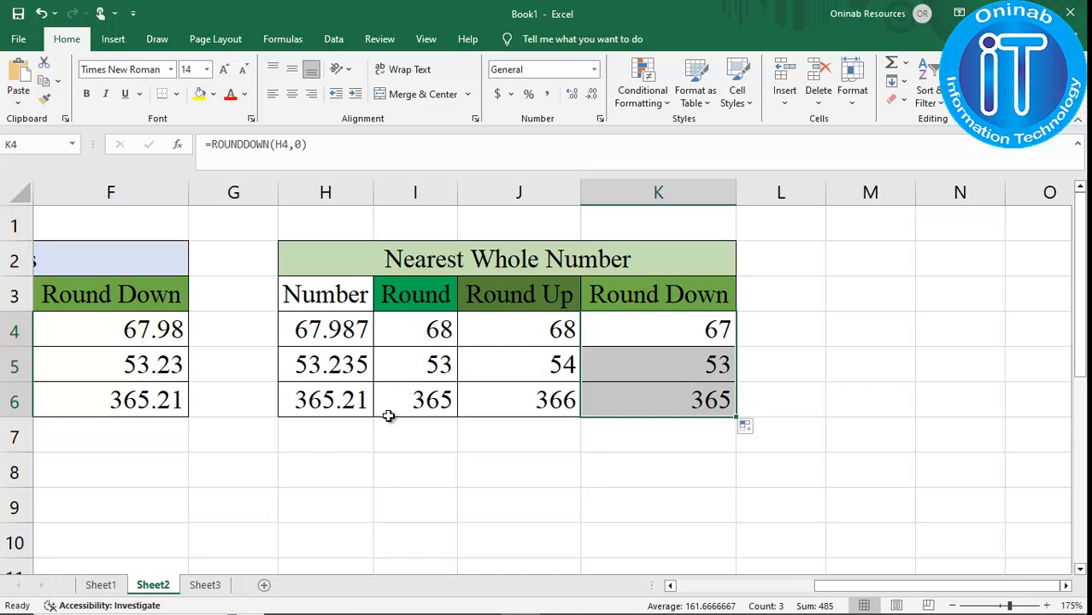
Review both completed rounding tables side by side on the sheet.
{"action": "scroll", "coordinate": [727, 462], "scroll_direction": "left", "scroll_amount": 2}
{"action": "left_click", "coordinate": [937, 430]}
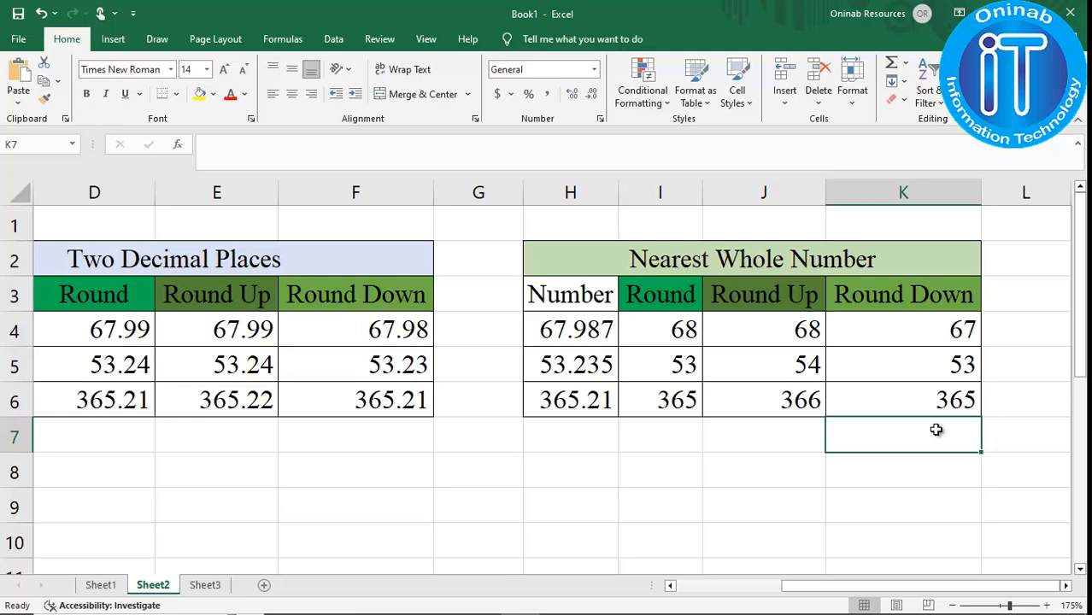
{"action": "key", "text": "ctrl+Home"}
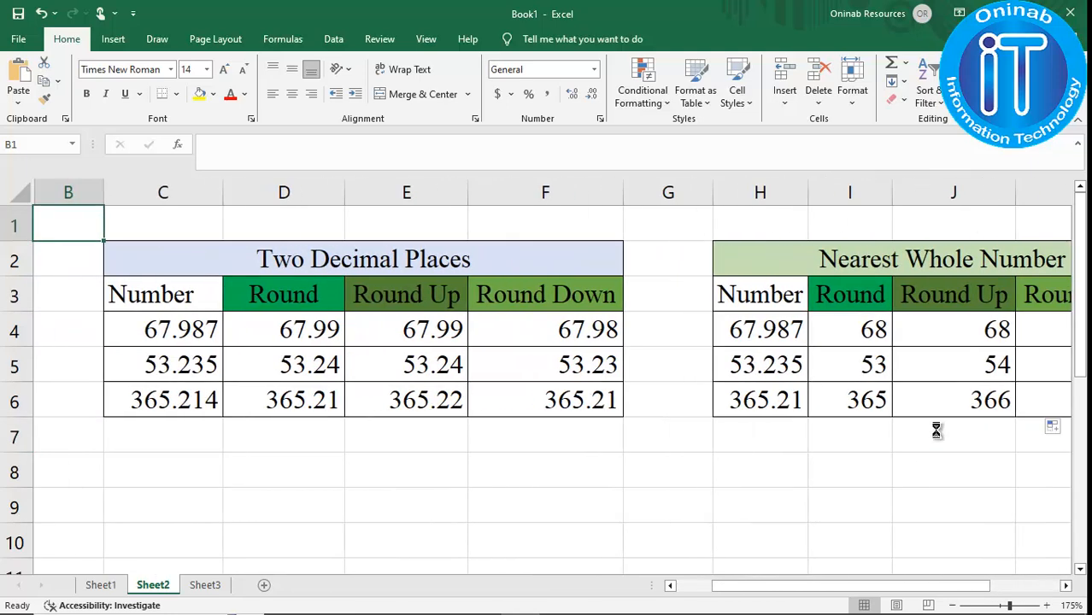
{"action": "scroll", "coordinate": [937, 430], "scroll_direction": "down", "scroll_amount": 3}
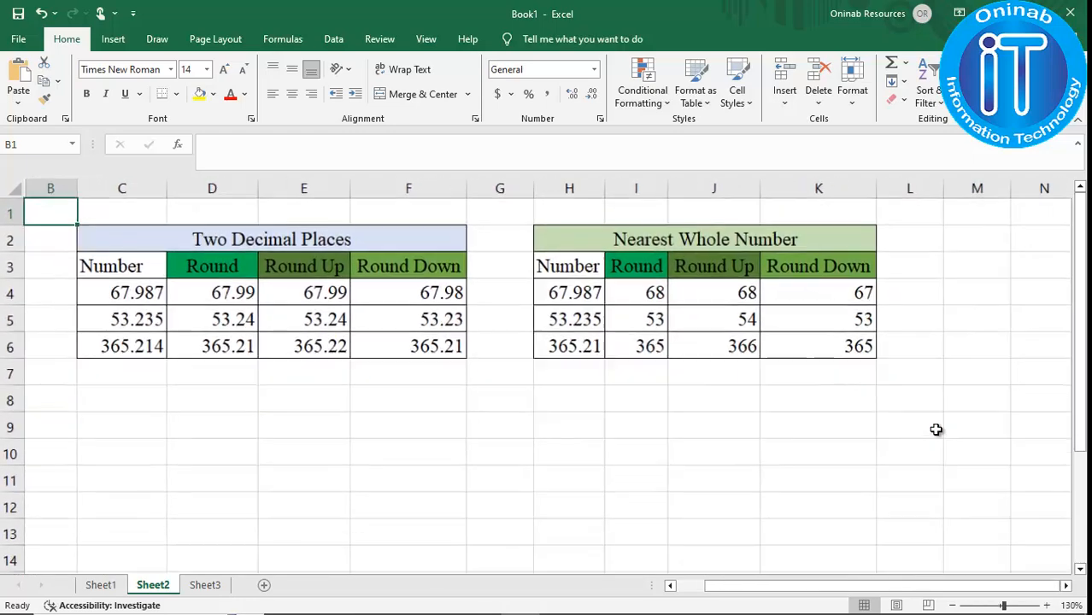
{"action": "scroll", "coordinate": [937, 430], "scroll_direction": "down", "scroll_amount": 2}
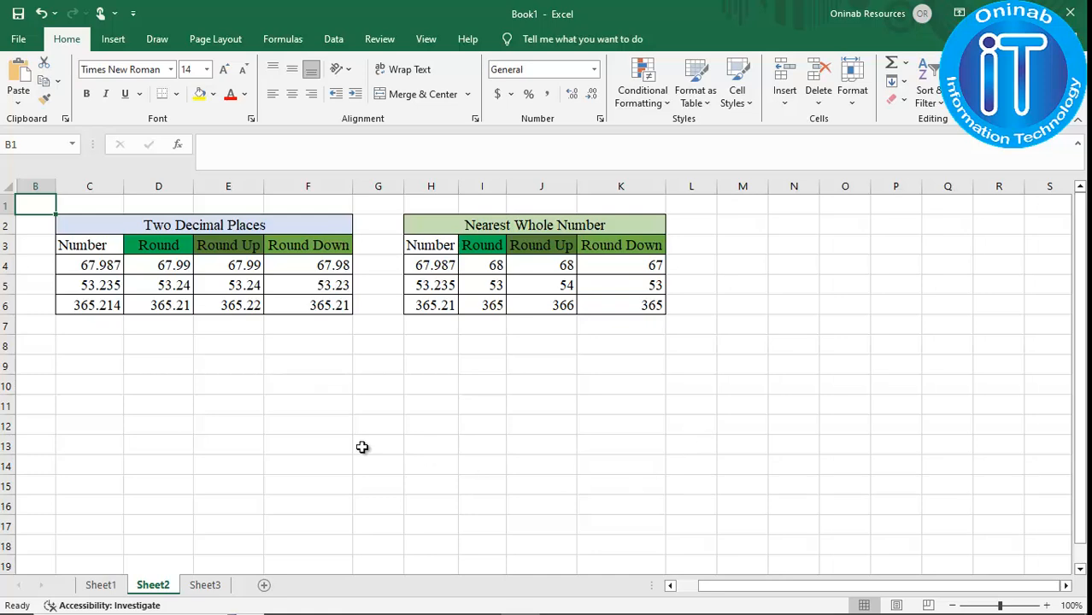
Switch to Sheet3 and enter =ROUND(C3,-2) in D3 to round the first cost to the nearest hundred.
{"action": "left_click", "coordinate": [205, 591]}
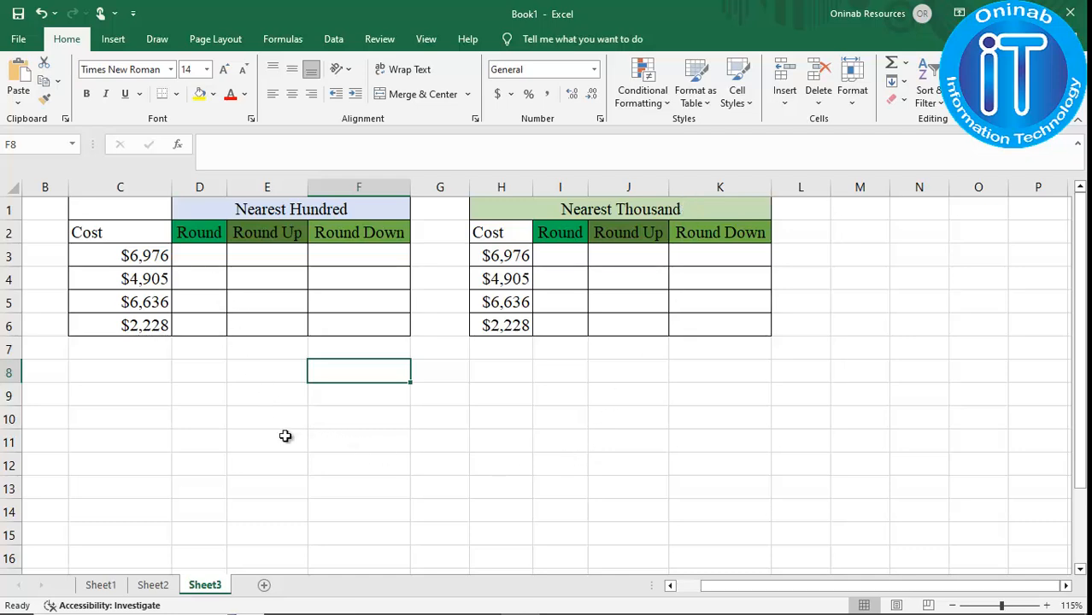
{"action": "scroll", "coordinate": [285, 436], "scroll_direction": "up", "scroll_amount": 4}
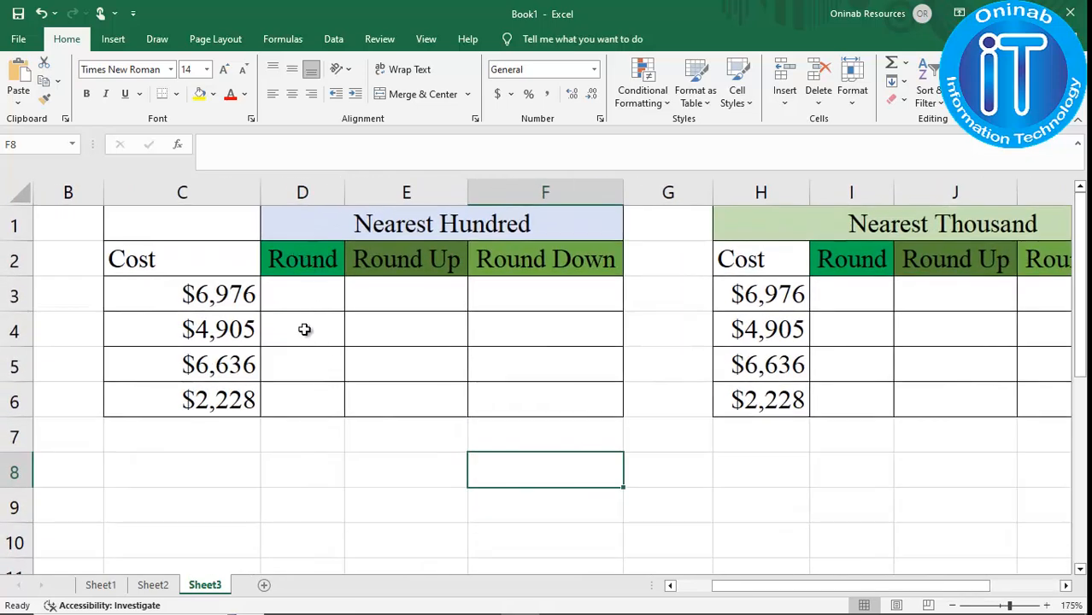
{"action": "left_click", "coordinate": [317, 297]}
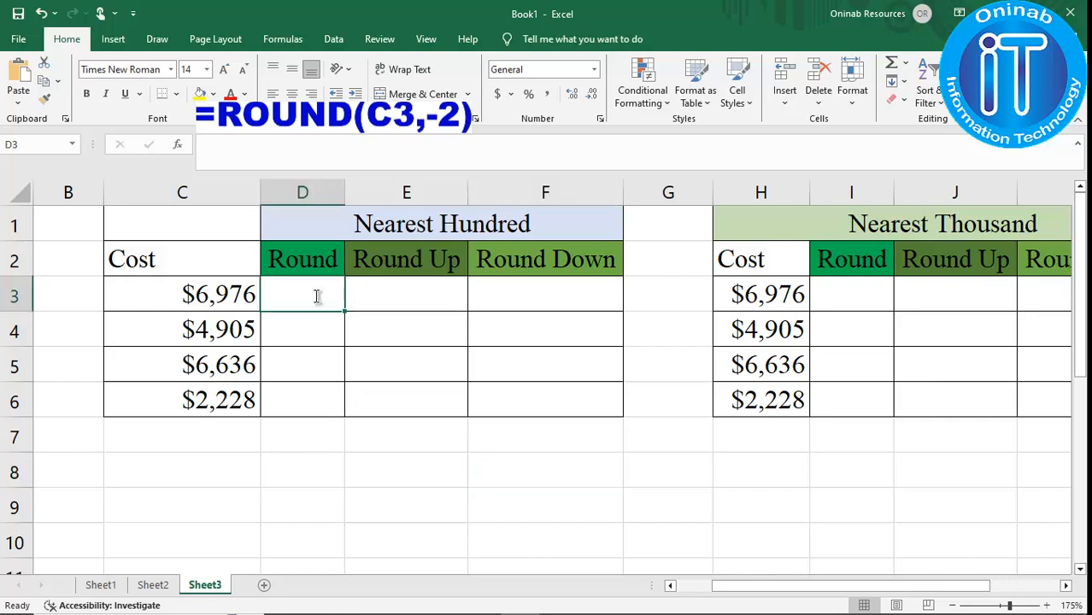
{"action": "type", "text": "=ROU"}
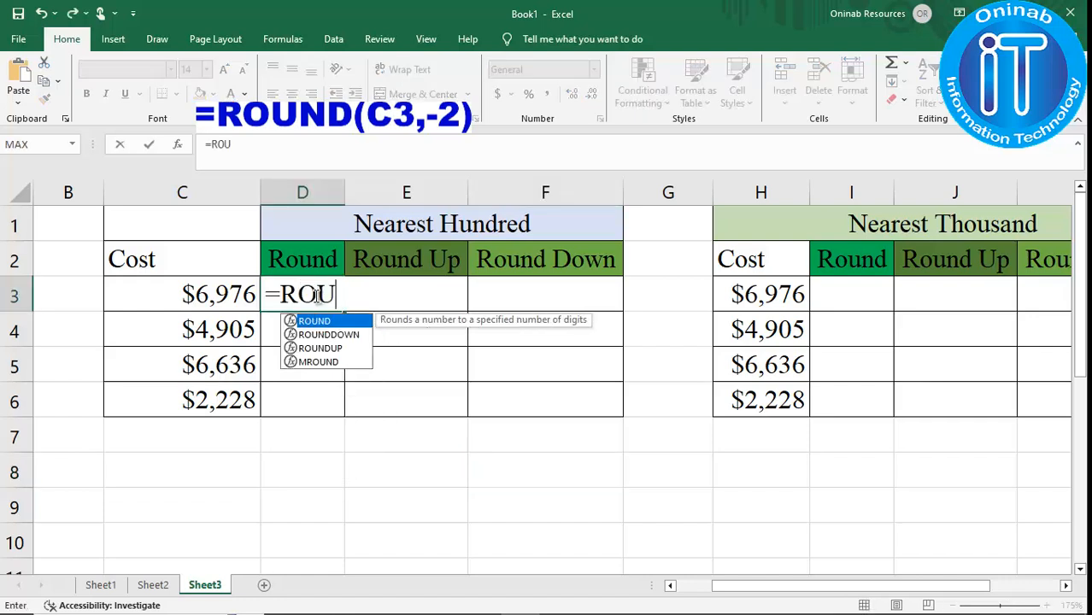
{"action": "type", "text": "ND("}
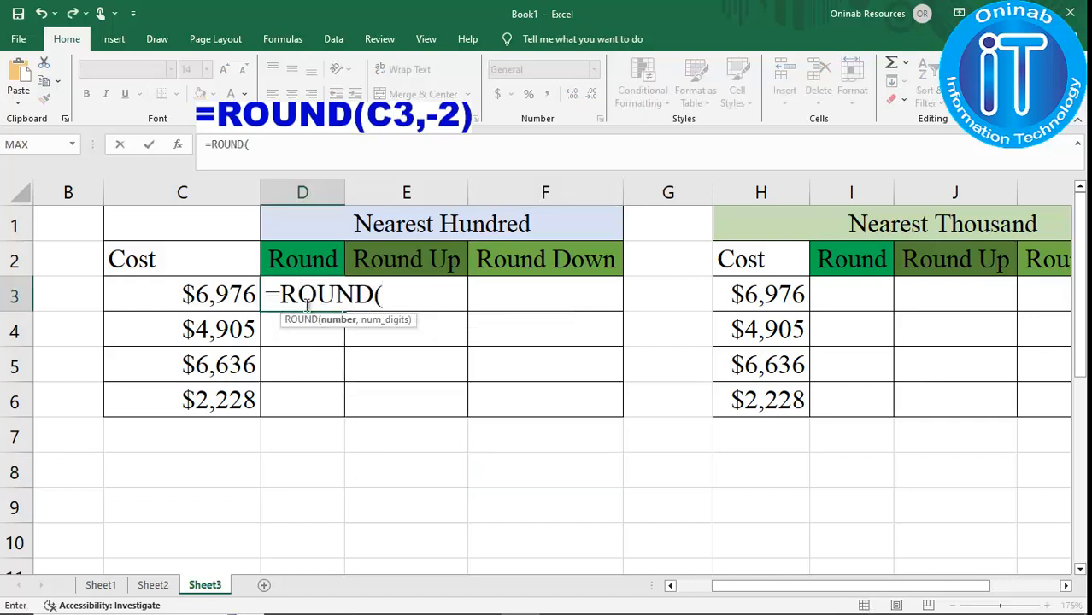
{"action": "left_click", "coordinate": [223, 294]}
{"action": "type", "text": ","}
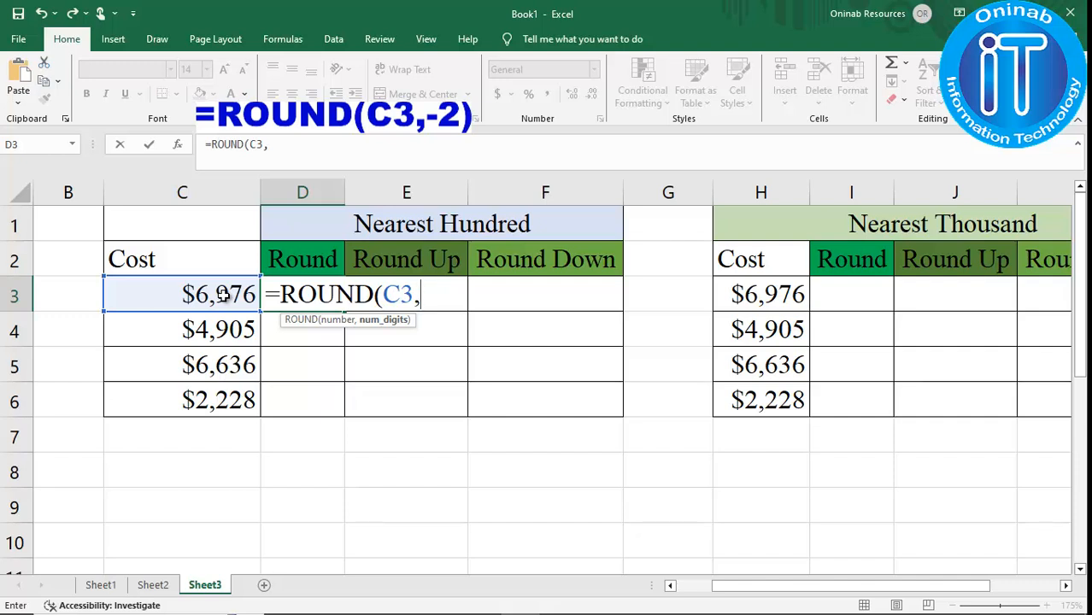
{"action": "type", "text": "-2)"}
{"action": "key", "text": "Return"}
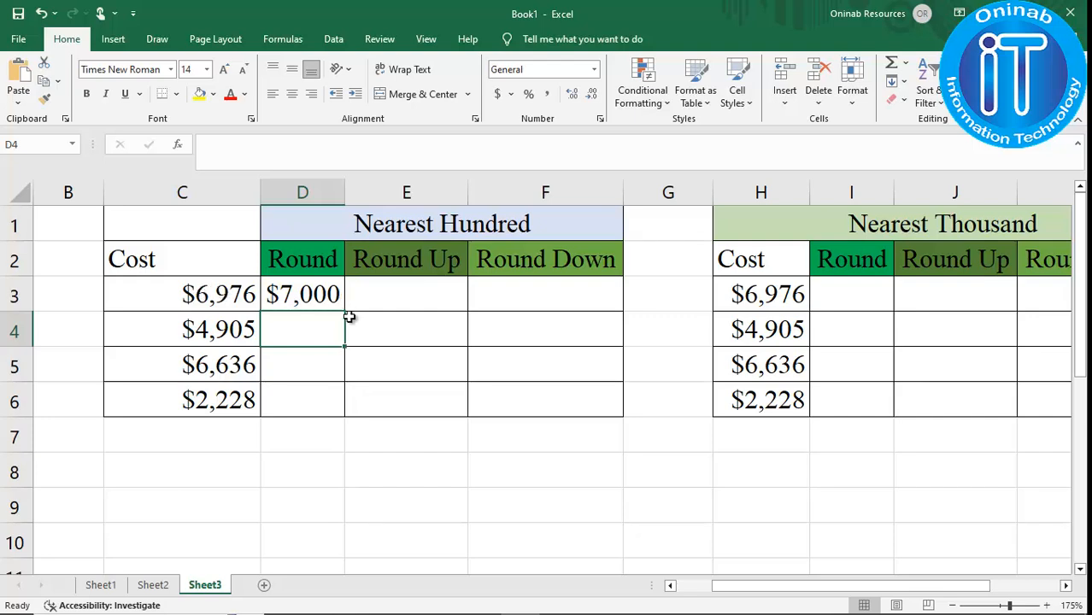
Fill the ROUND formula down from D3 to D6 and copy D3's formula text.
{"action": "left_click", "coordinate": [334, 293]}
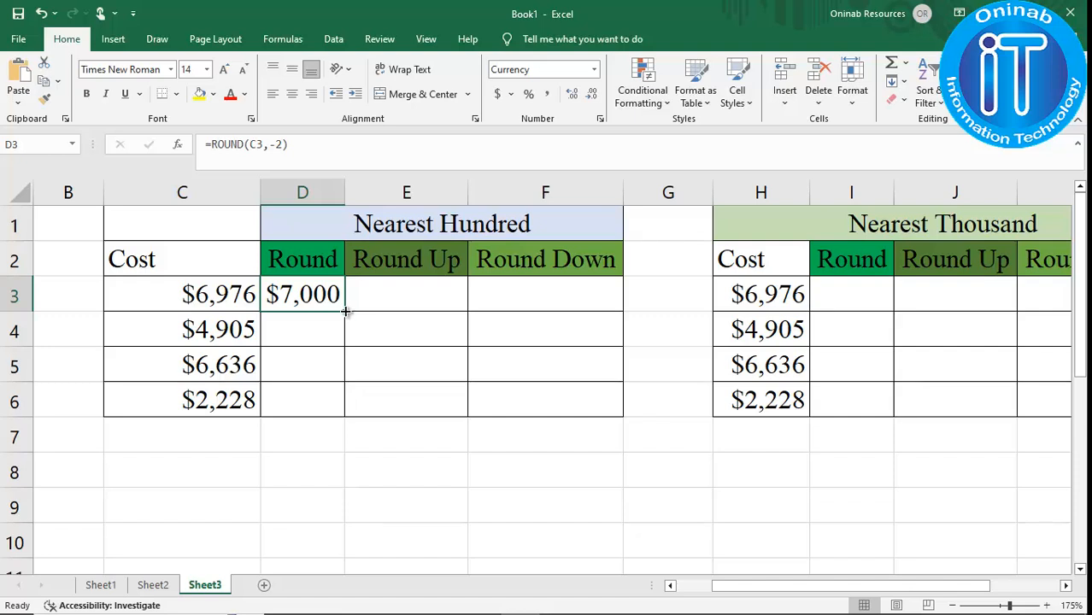
{"action": "left_click_drag", "start_coordinate": [344, 317], "coordinate": [348, 417]}
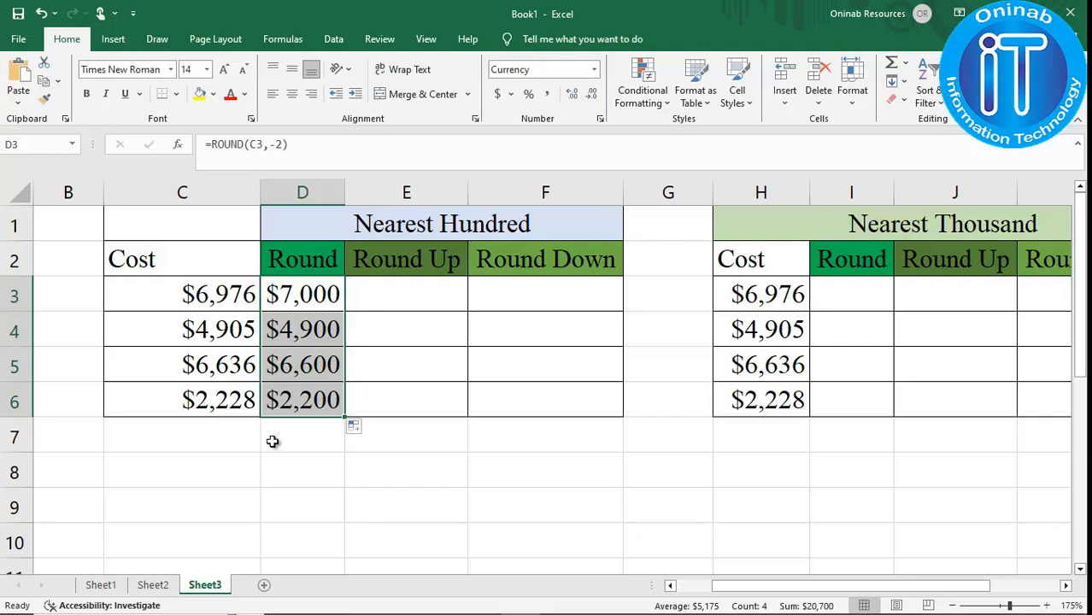
{"action": "left_click", "coordinate": [394, 296]}
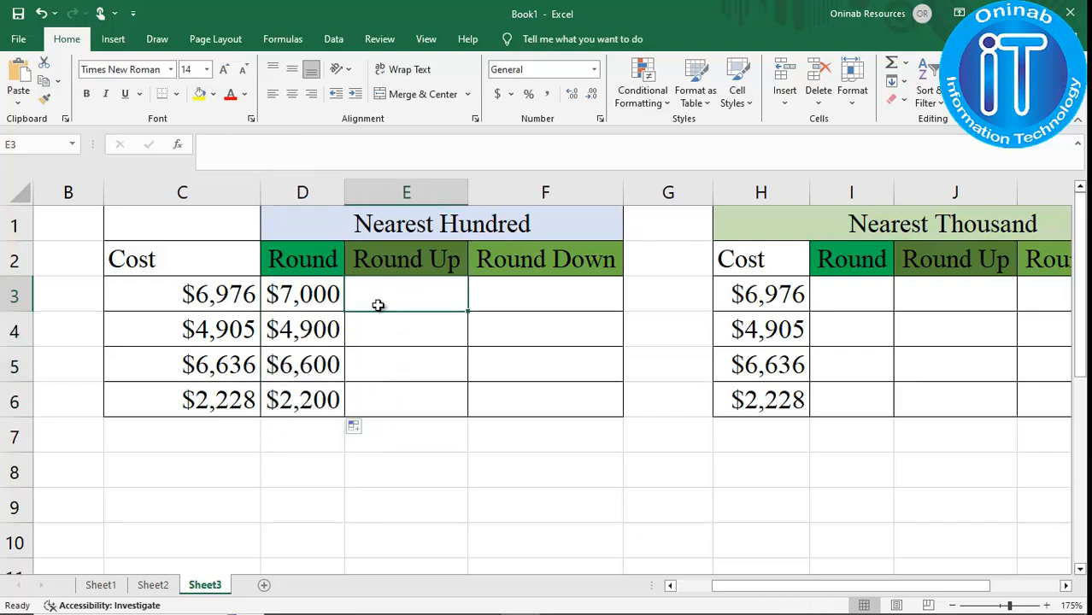
{"action": "left_click", "coordinate": [330, 299]}
{"action": "left_click", "coordinate": [289, 144]}
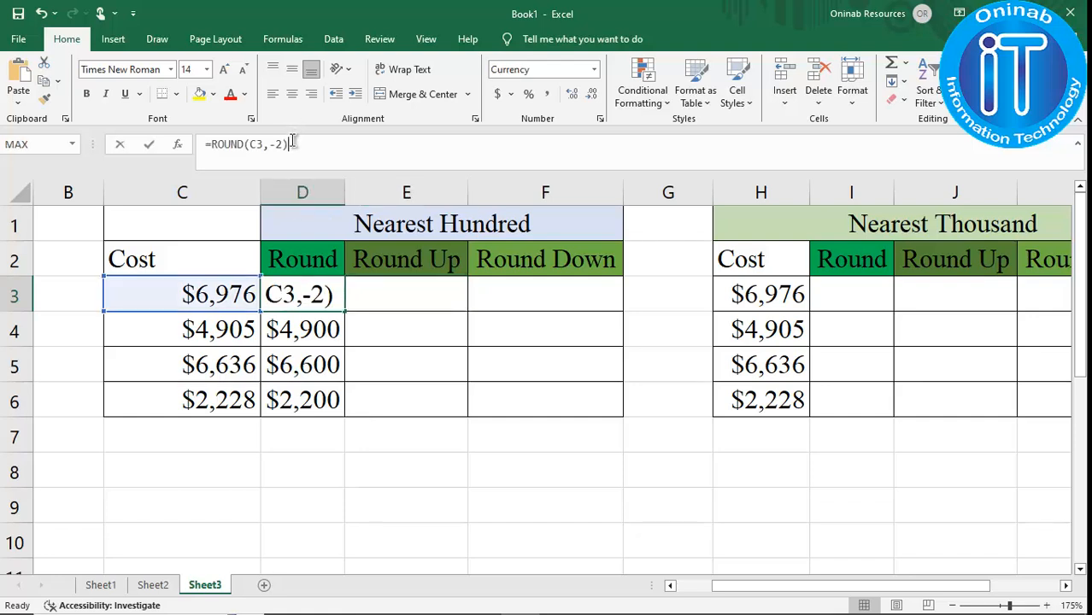
{"action": "left_click_drag", "start_coordinate": [289, 145], "coordinate": [203, 144]}
{"action": "key", "text": "ctrl+c"}
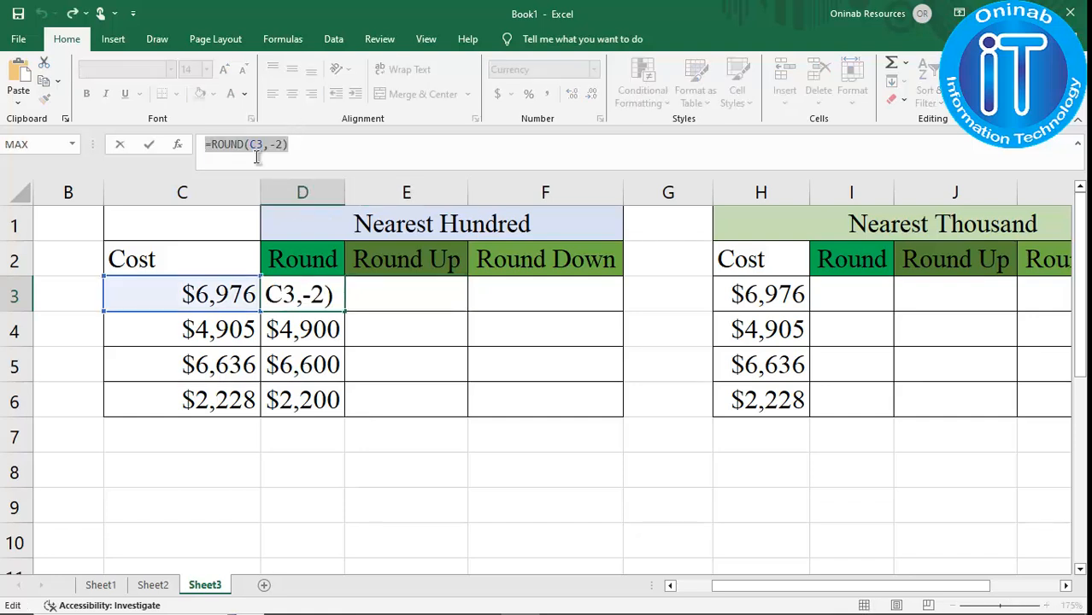
{"action": "key", "text": "Return"}
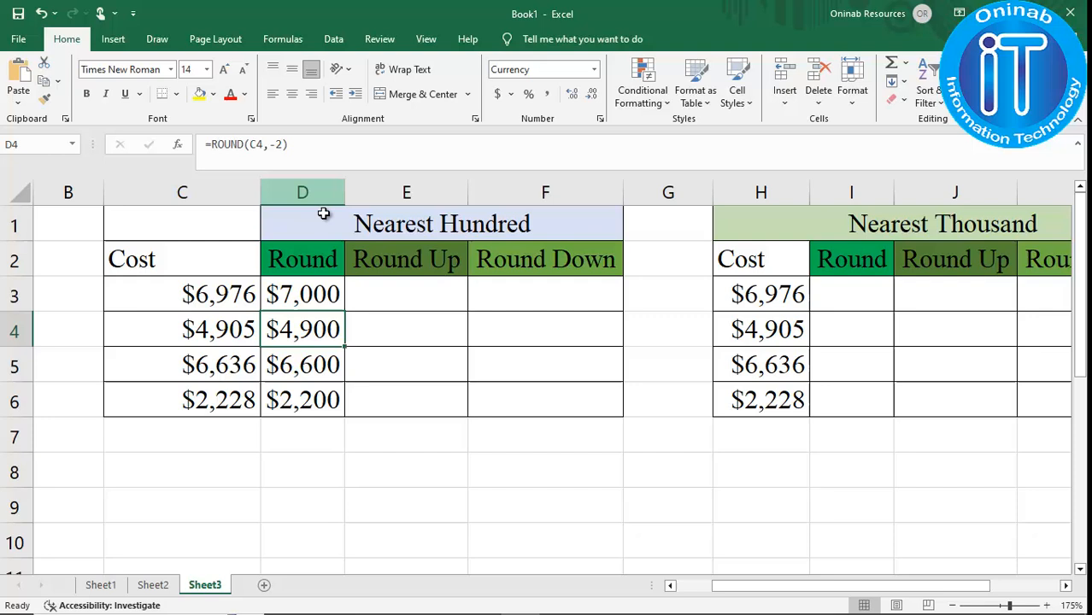
Paste the copied formula into E3 as =ROUNDUP(C3,-2) and fill it down to E6.
{"action": "left_click", "coordinate": [393, 282]}
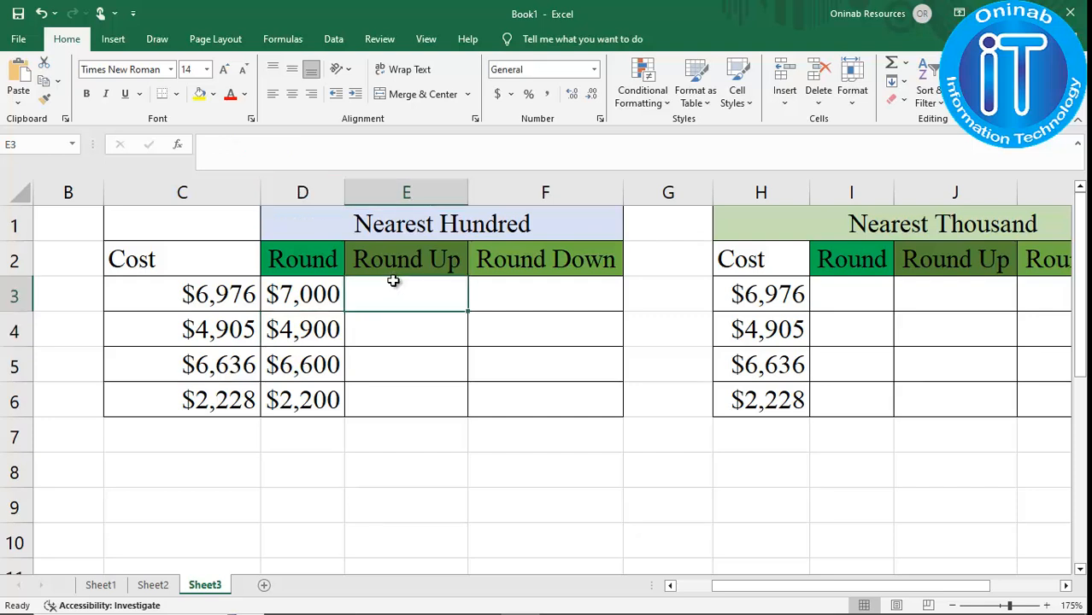
{"action": "left_click", "coordinate": [307, 151]}
{"action": "key", "text": "ctrl+v"}
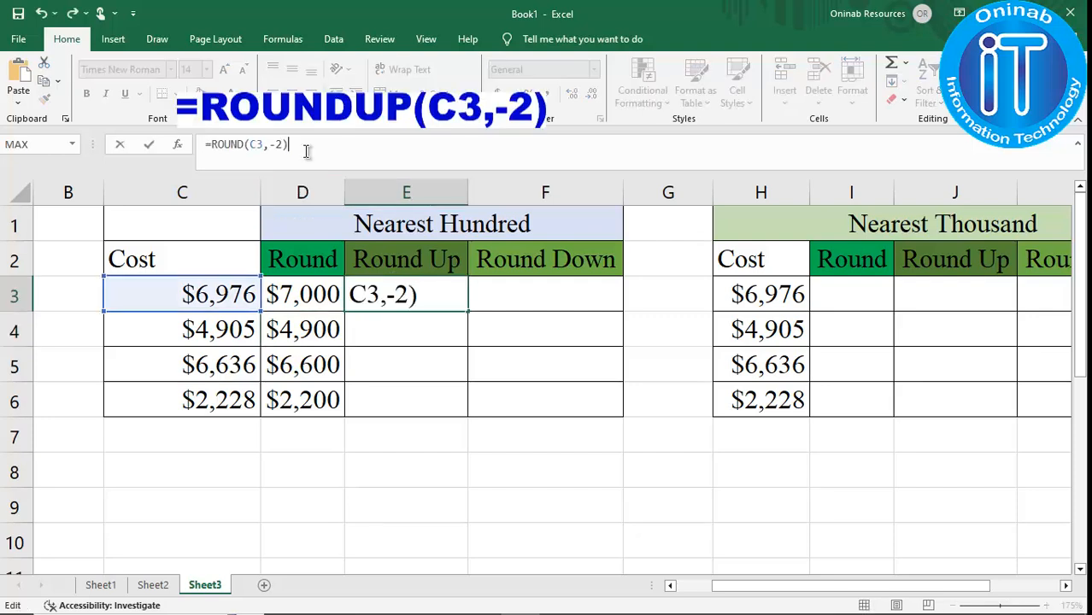
{"action": "left_click", "coordinate": [245, 145]}
{"action": "type", "text": "UP"}
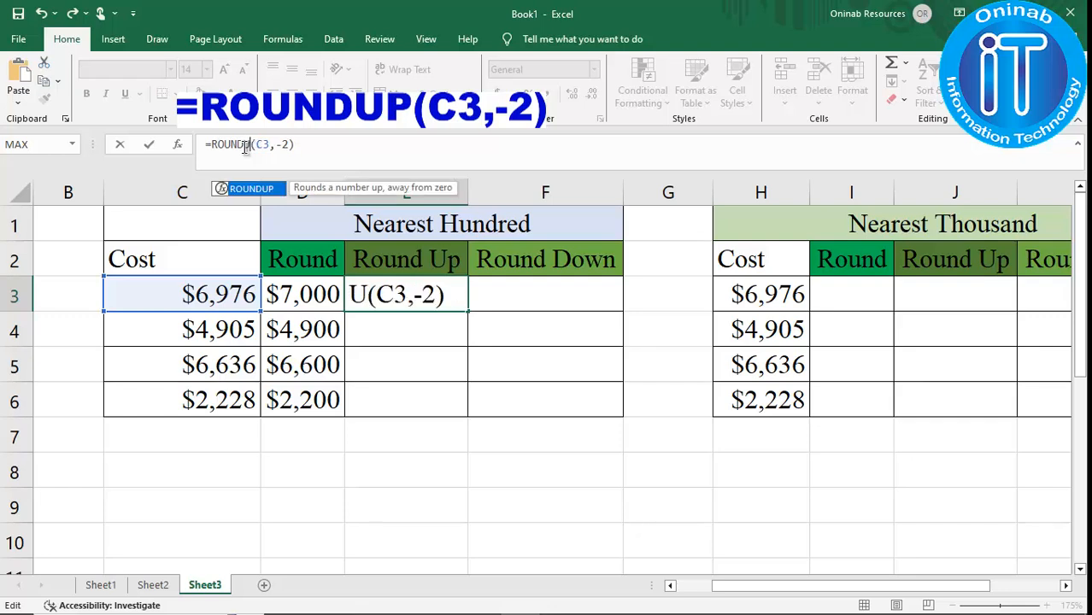
{"action": "key", "text": "Return"}
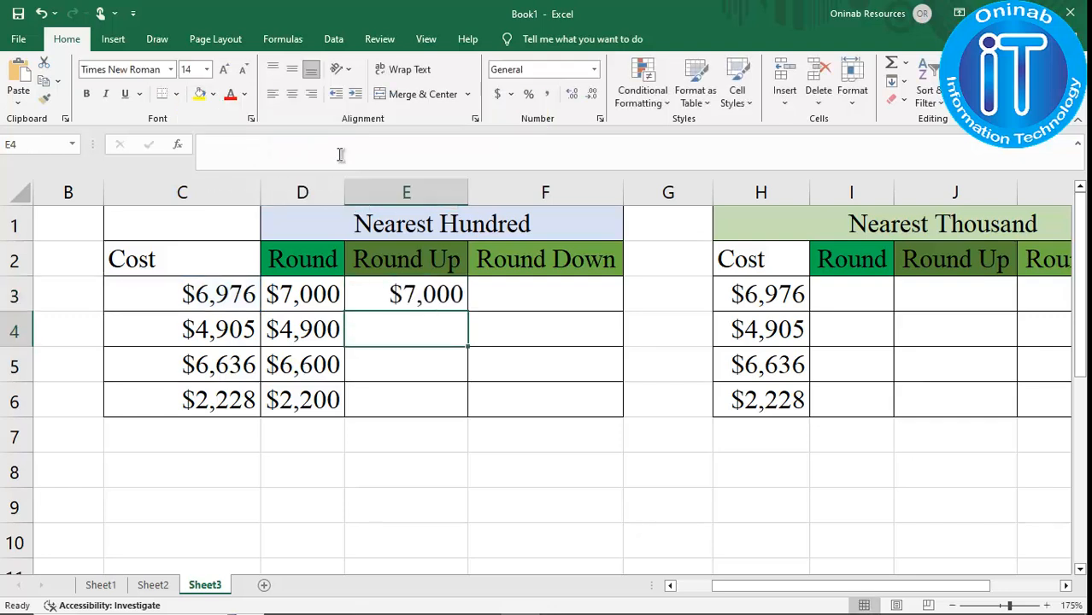
{"action": "left_click", "coordinate": [432, 293]}
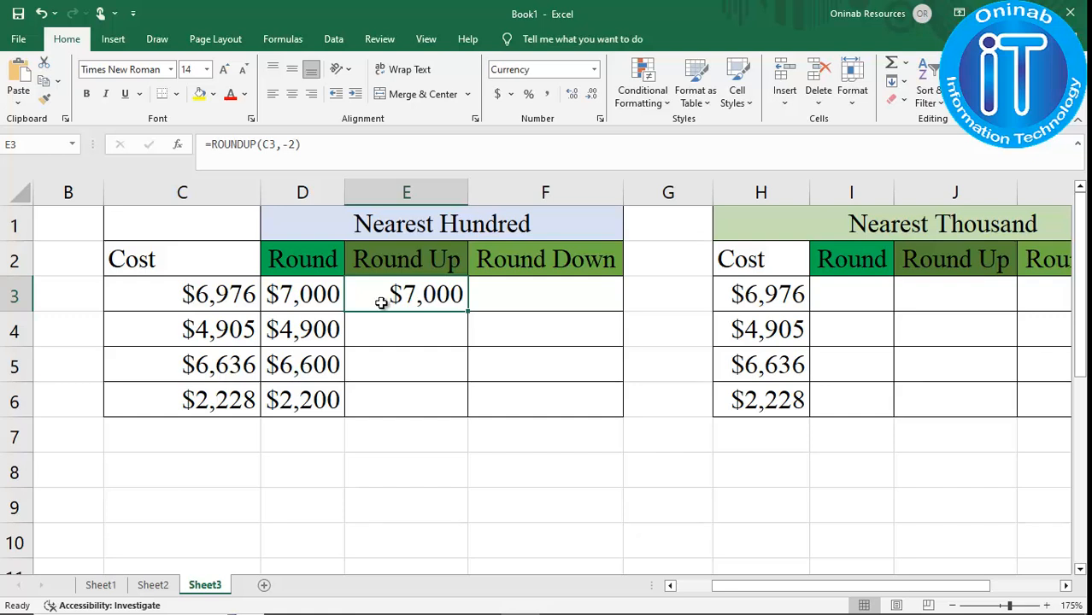
{"action": "left_click_drag", "start_coordinate": [468, 313], "coordinate": [470, 416]}
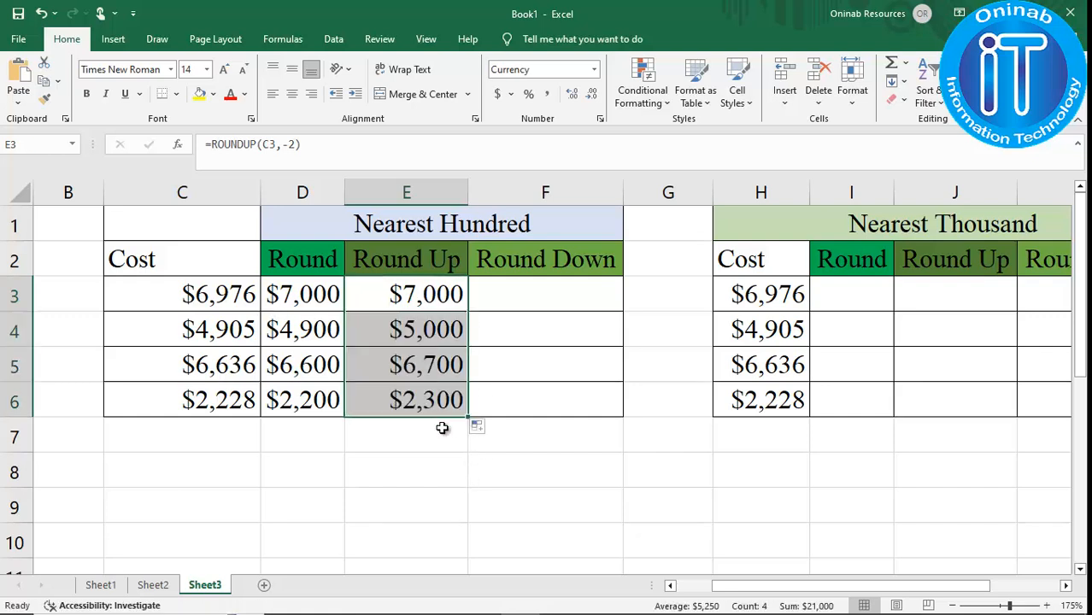
{"action": "left_click", "coordinate": [442, 464]}
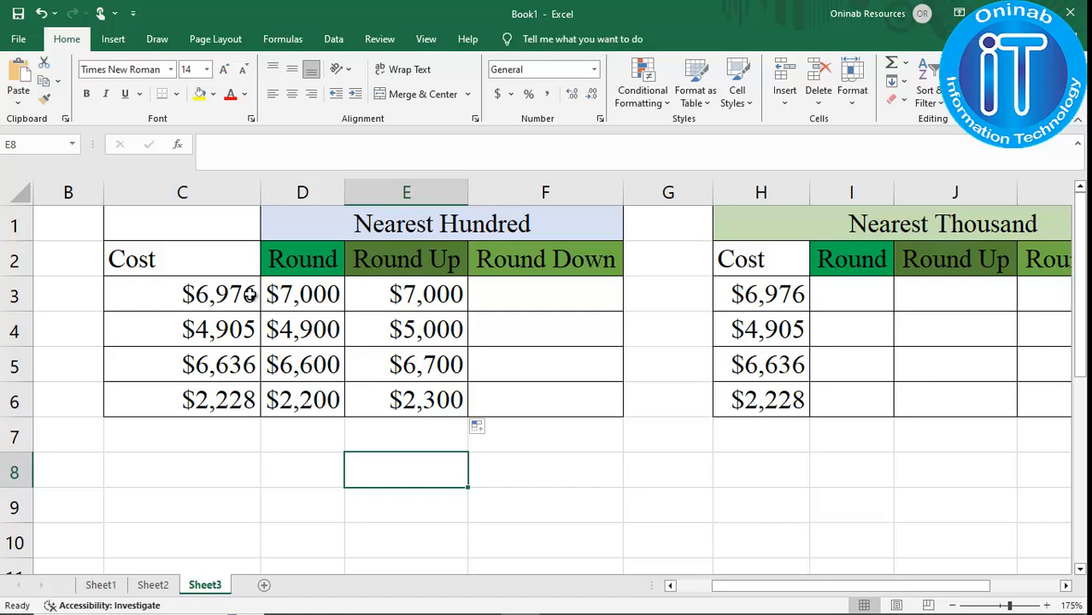
Reuse the copied formula in F3 as =ROUNDDOWN(C3,-2) and fill it down to F6.
{"action": "left_click", "coordinate": [504, 302]}
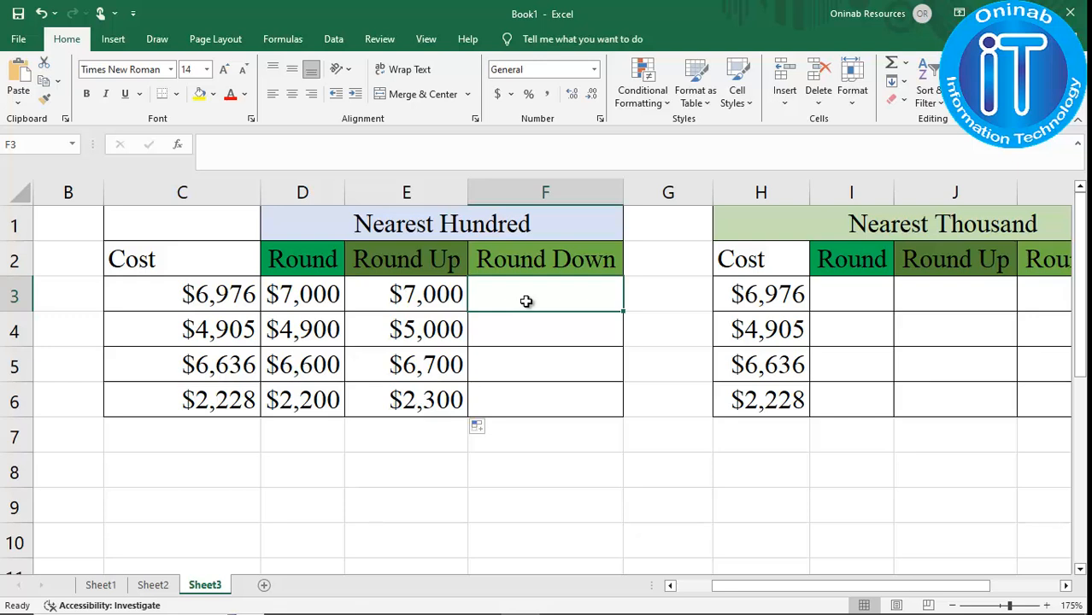
{"action": "left_click", "coordinate": [350, 151]}
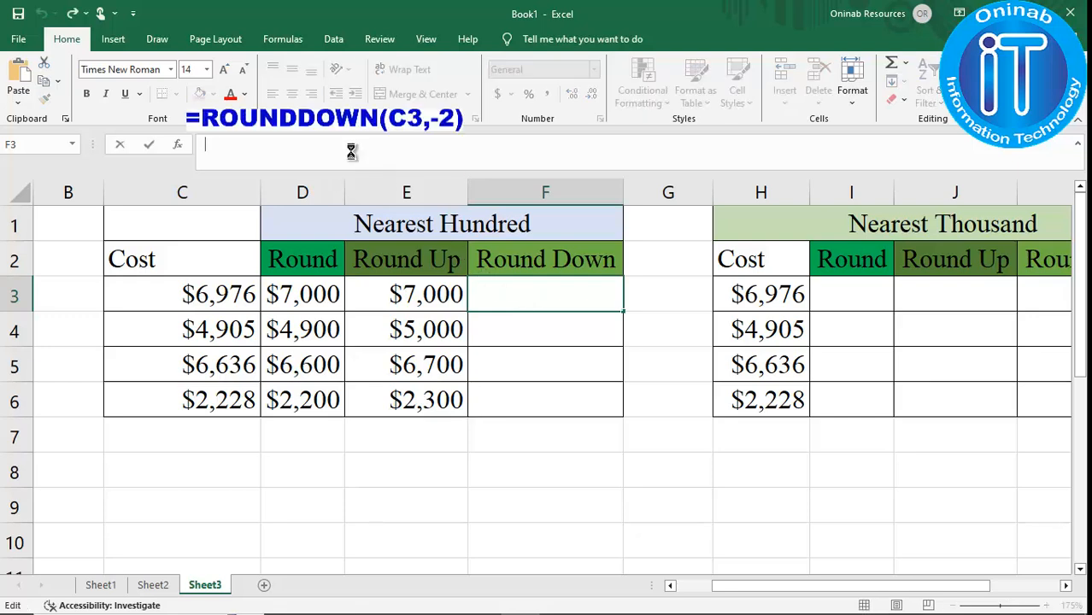
{"action": "key", "text": "ctrl+v"}
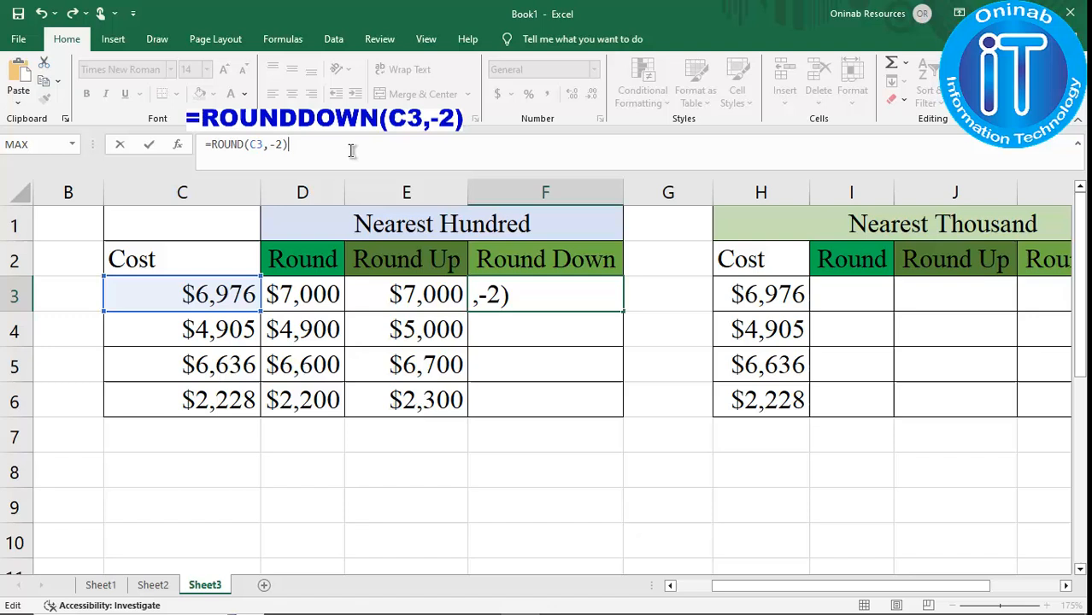
{"action": "left_click", "coordinate": [246, 147]}
{"action": "type", "text": "DOWN"}
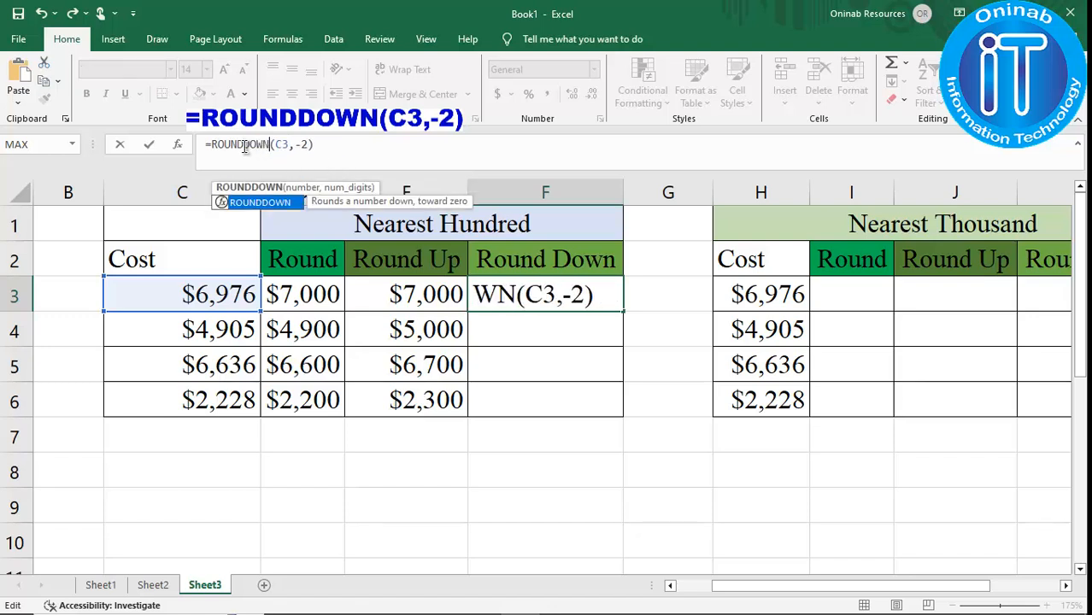
{"action": "key", "text": "Return"}
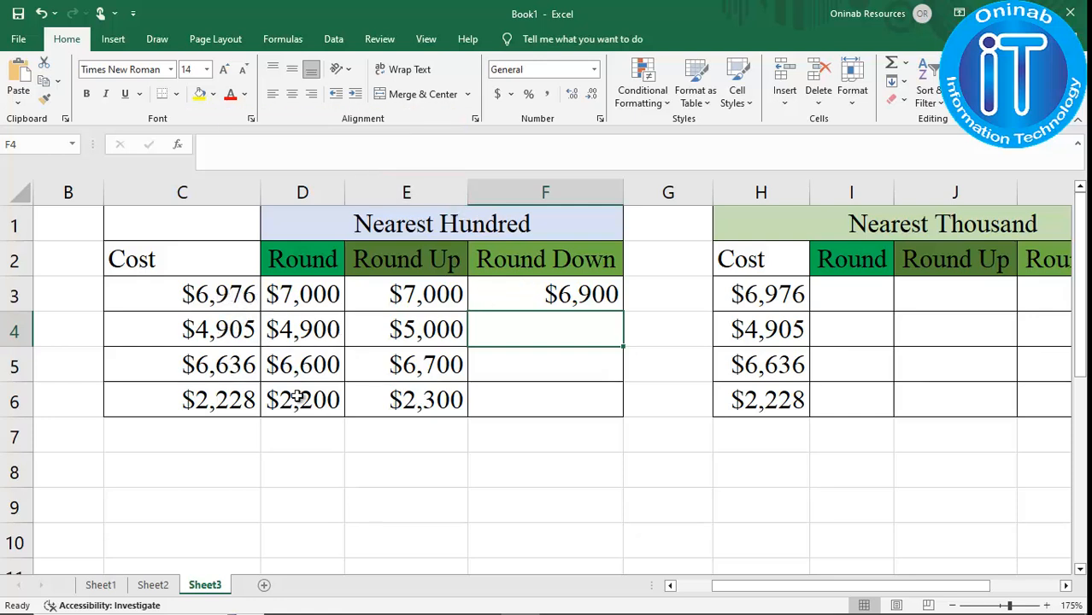
{"action": "left_click", "coordinate": [615, 296]}
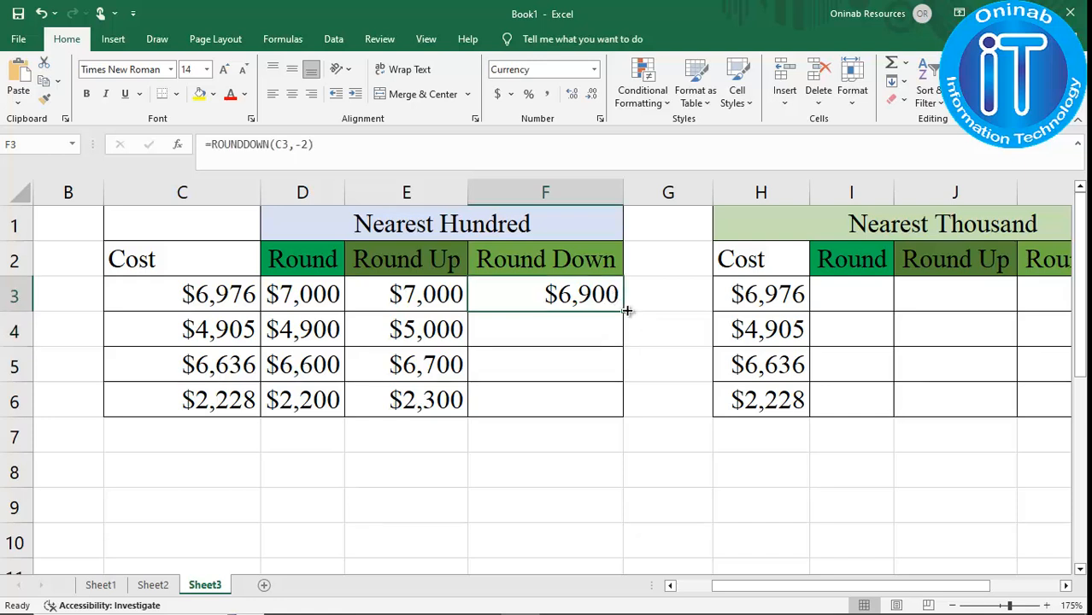
{"action": "left_click_drag", "start_coordinate": [624, 313], "coordinate": [625, 414]}
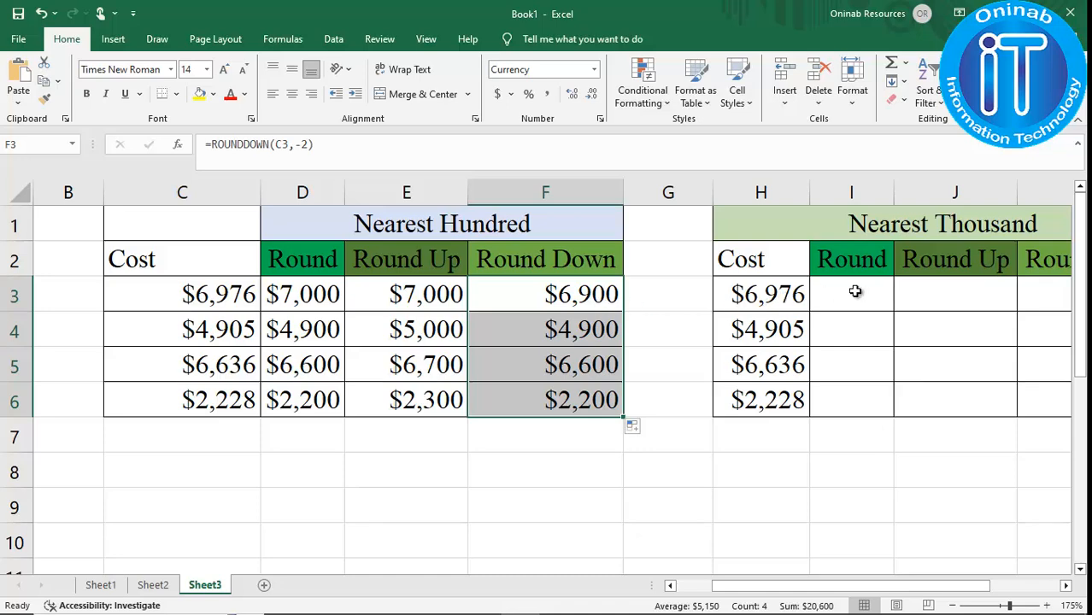
Enter =ROUND(H3,-3) in I3 to round the first cost to the nearest thousand.
{"action": "left_click_drag", "start_coordinate": [934, 586], "coordinate": [1037, 598]}
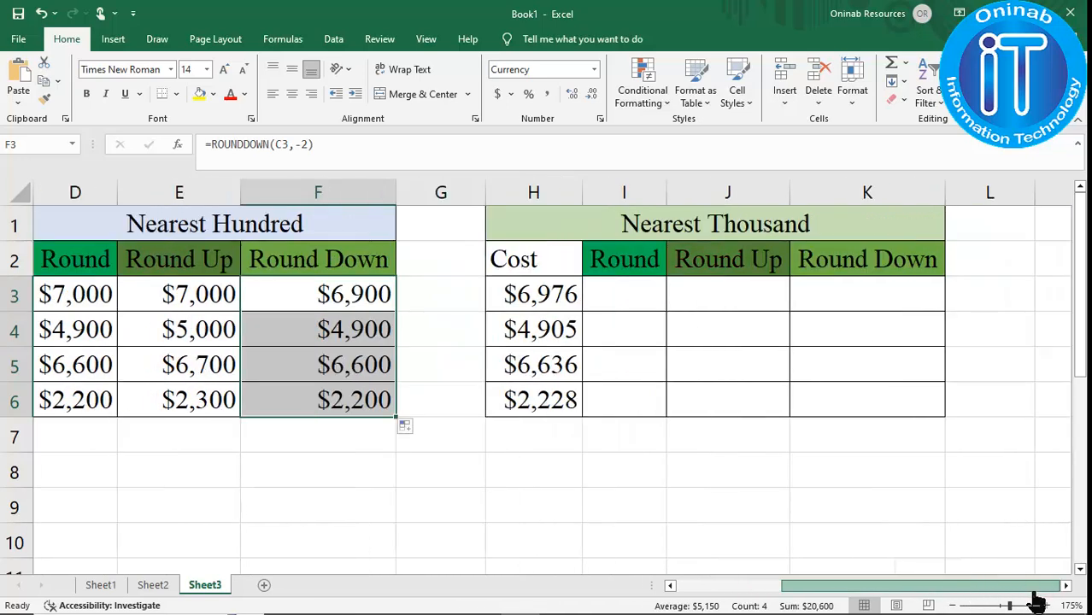
{"action": "left_click", "coordinate": [632, 307]}
{"action": "type", "text": "="}
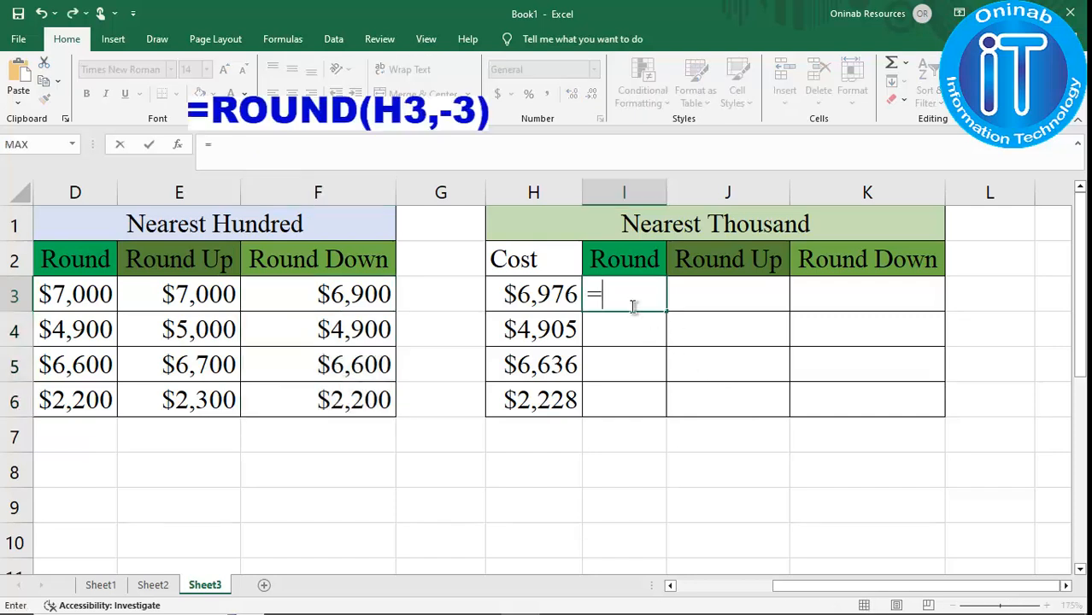
{"action": "type", "text": "ROUND"}
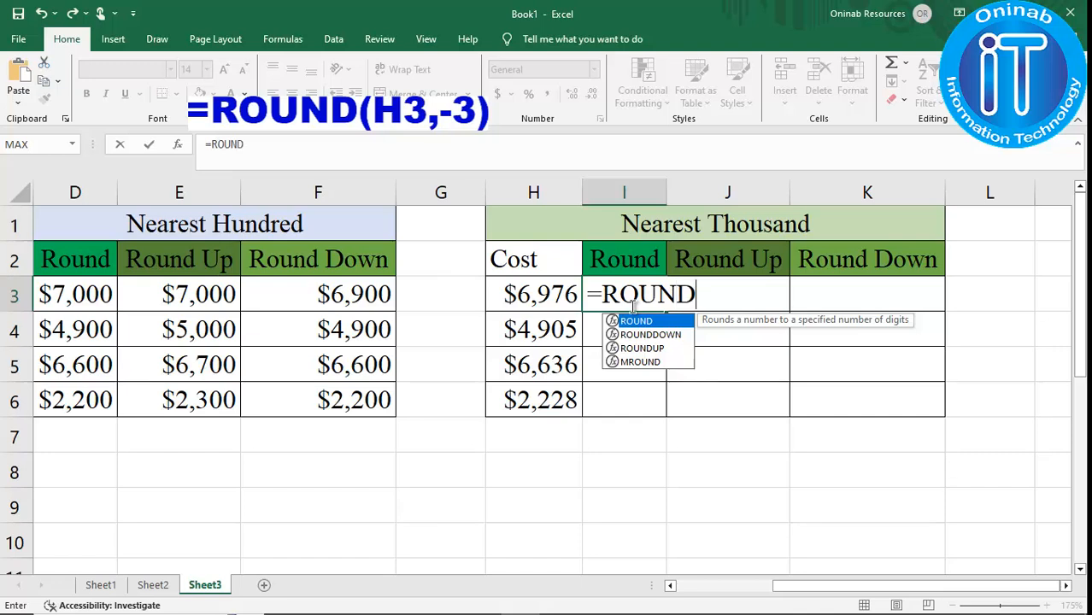
{"action": "type", "text": "("}
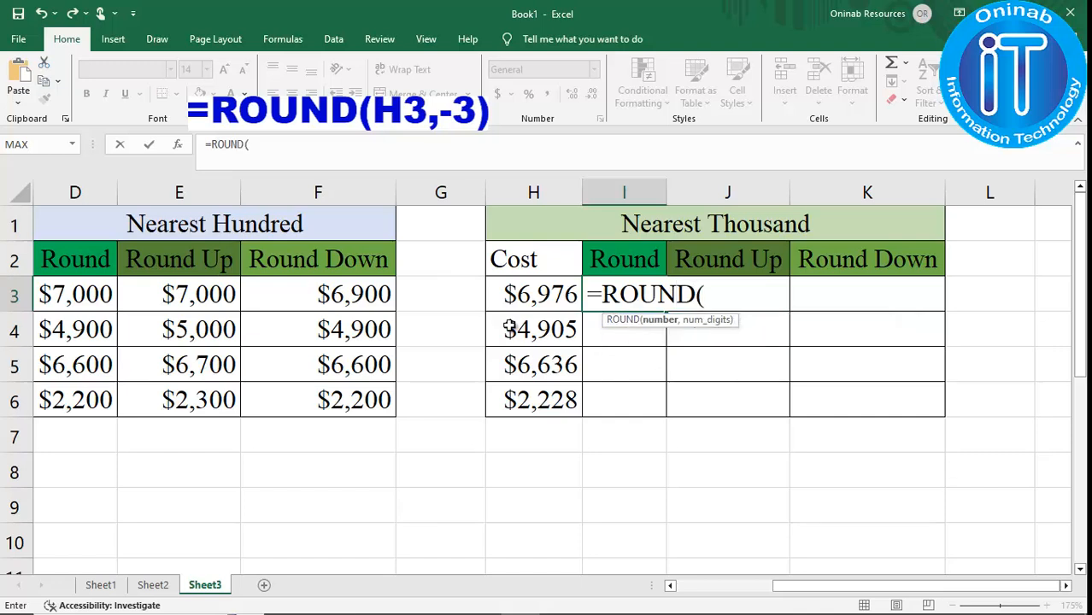
{"action": "left_click", "coordinate": [528, 293]}
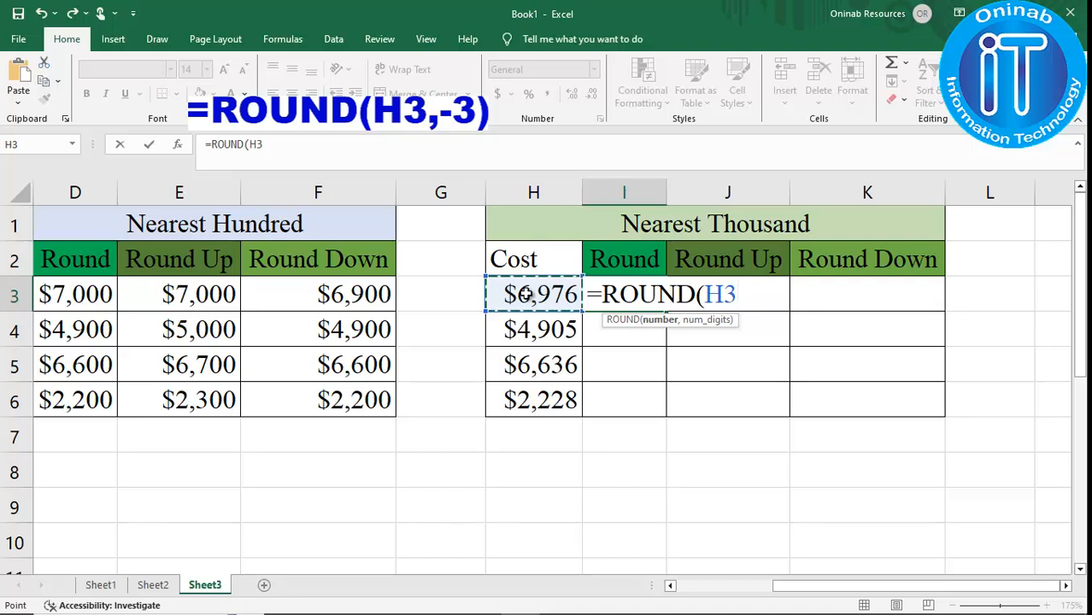
{"action": "type", "text": ","}
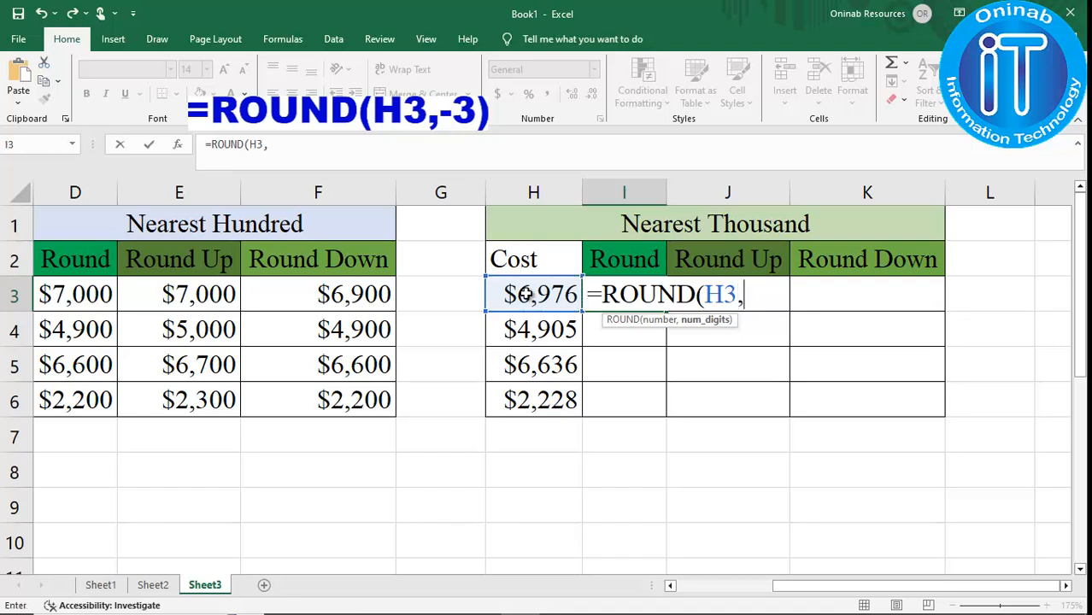
{"action": "type", "text": "-3)"}
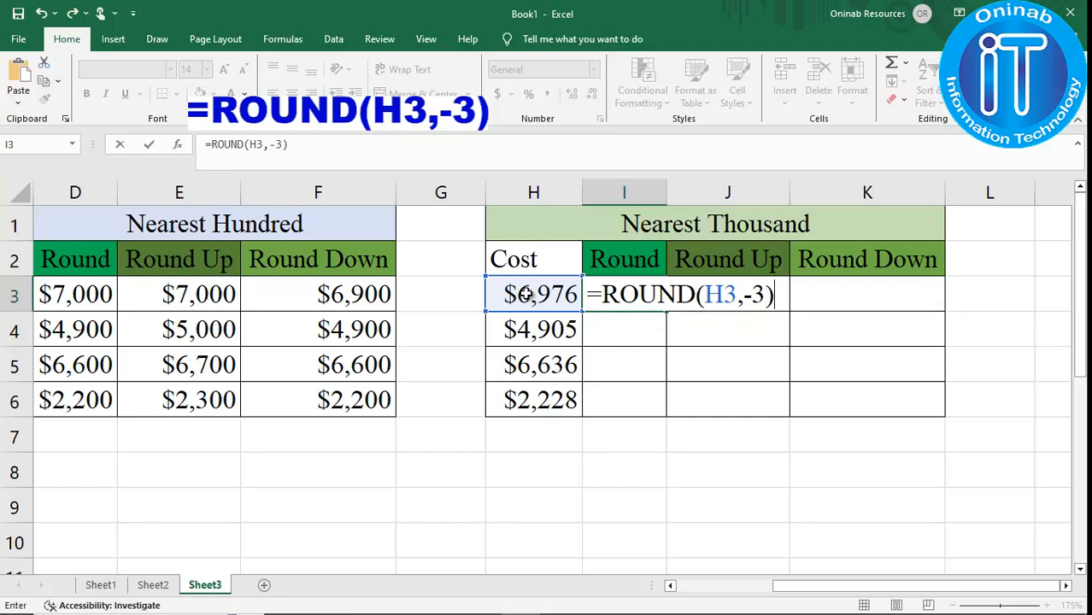
{"action": "key", "text": "Return"}
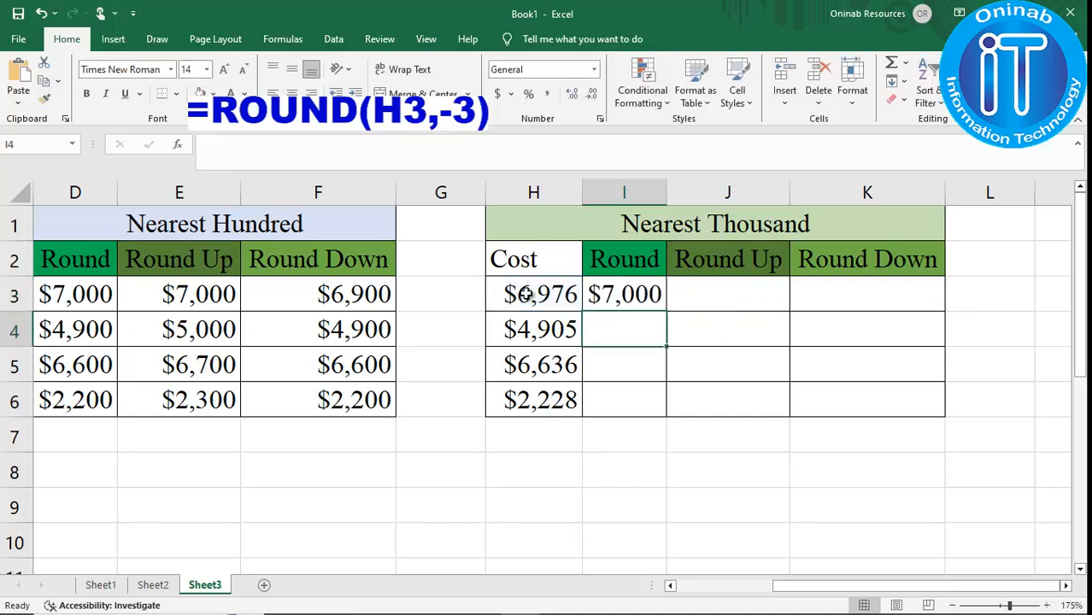
Fill the ROUND formula down from I3 to I6 and copy I3's formula text.
{"action": "left_click", "coordinate": [626, 295]}
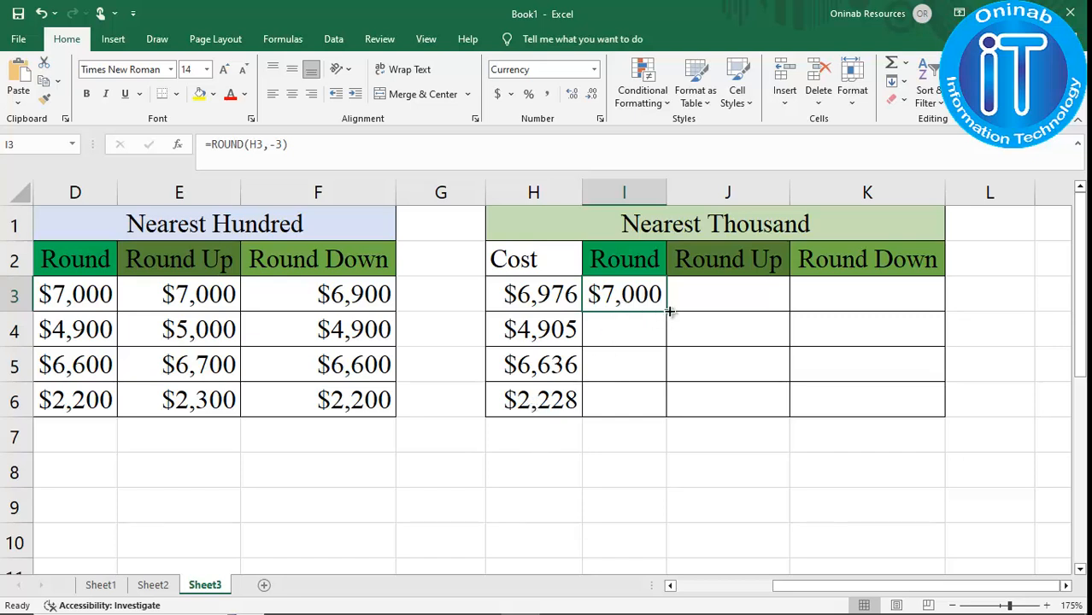
{"action": "left_click_drag", "start_coordinate": [669, 312], "coordinate": [671, 417]}
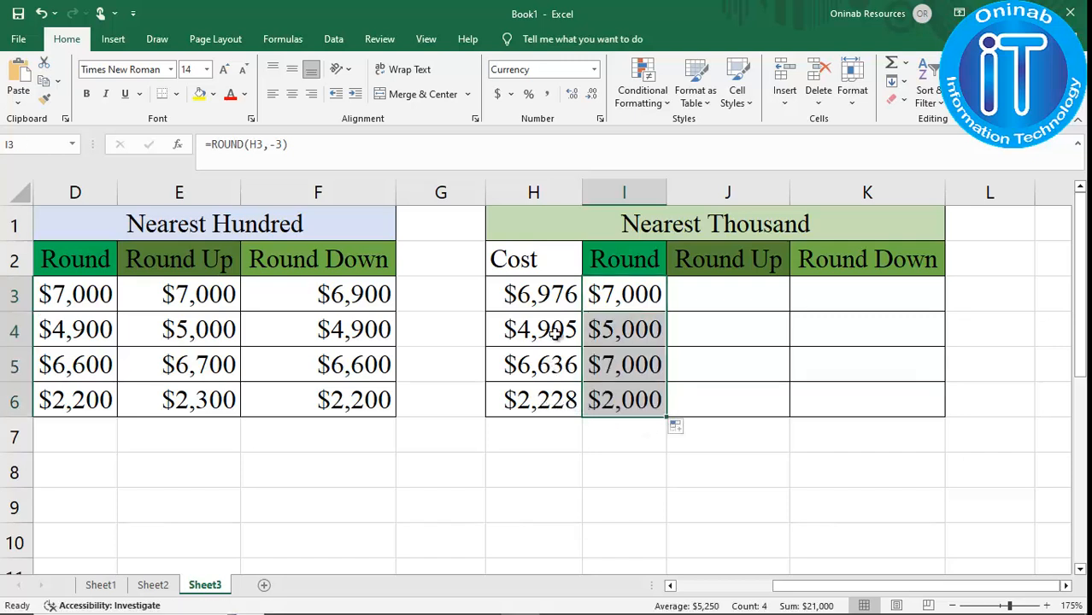
{"action": "left_click", "coordinate": [641, 295]}
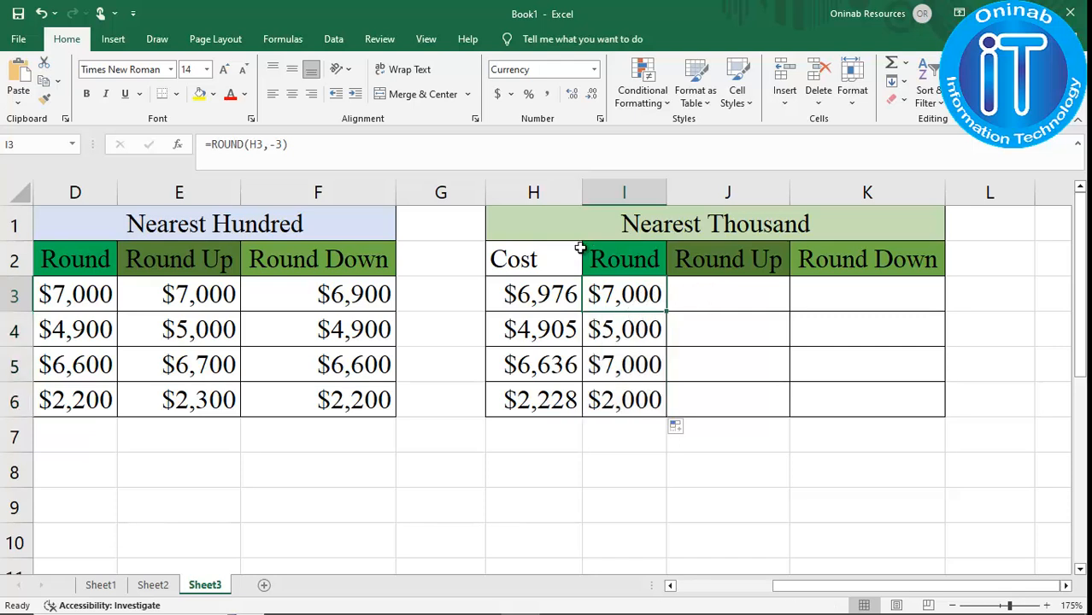
{"action": "left_click_drag", "start_coordinate": [342, 146], "coordinate": [178, 143]}
{"action": "key", "text": "ctrl+c"}
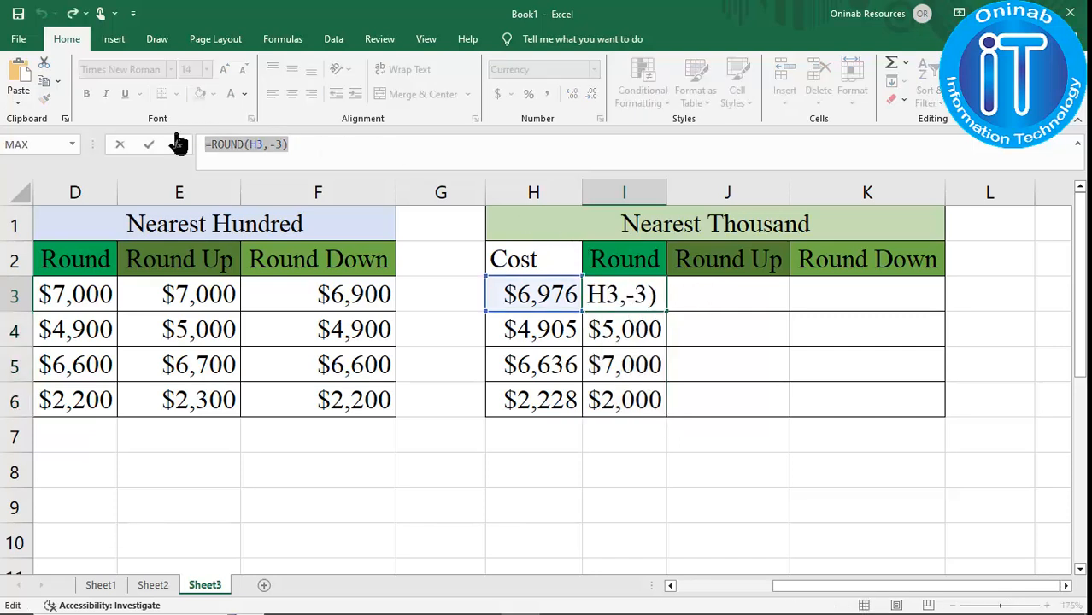
{"action": "key", "text": "Return"}
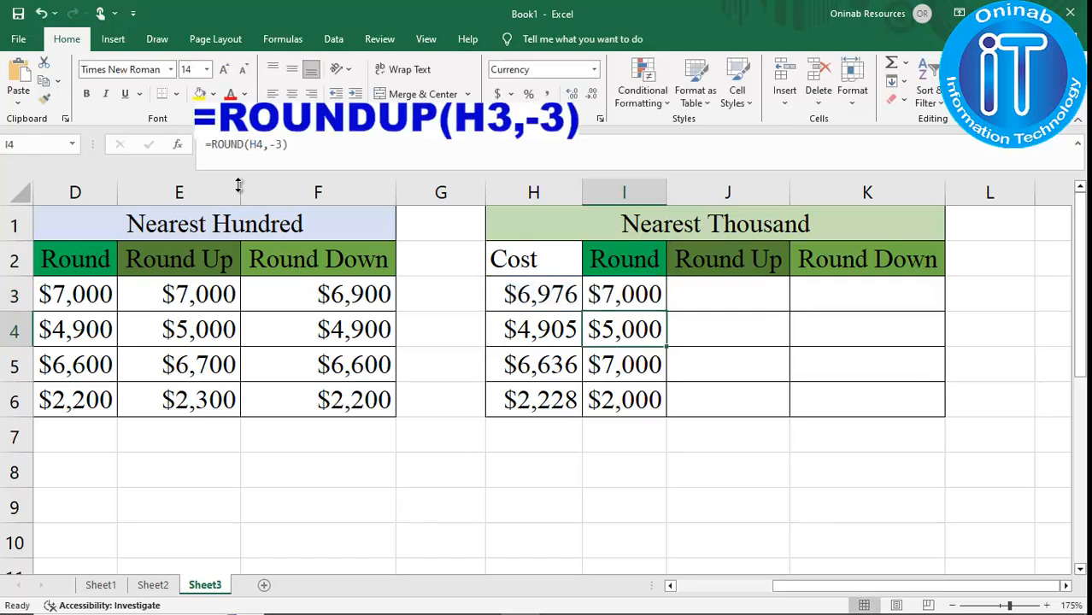
Paste the copied formula into J3 as =ROUNDUP(H3,-3) and fill it down to J6.
{"action": "left_click", "coordinate": [706, 305]}
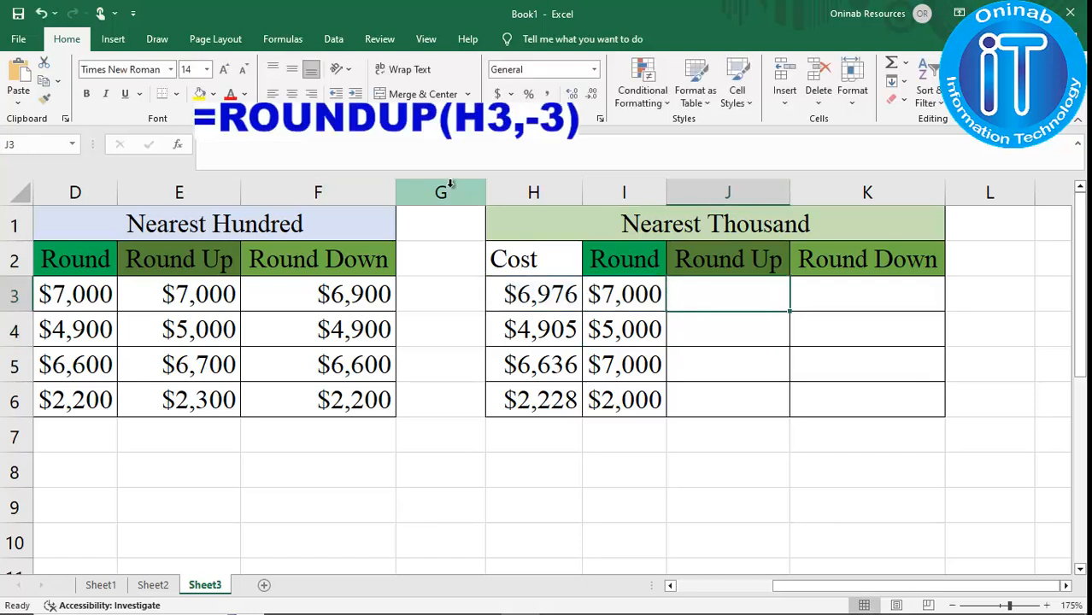
{"action": "left_click", "coordinate": [439, 146]}
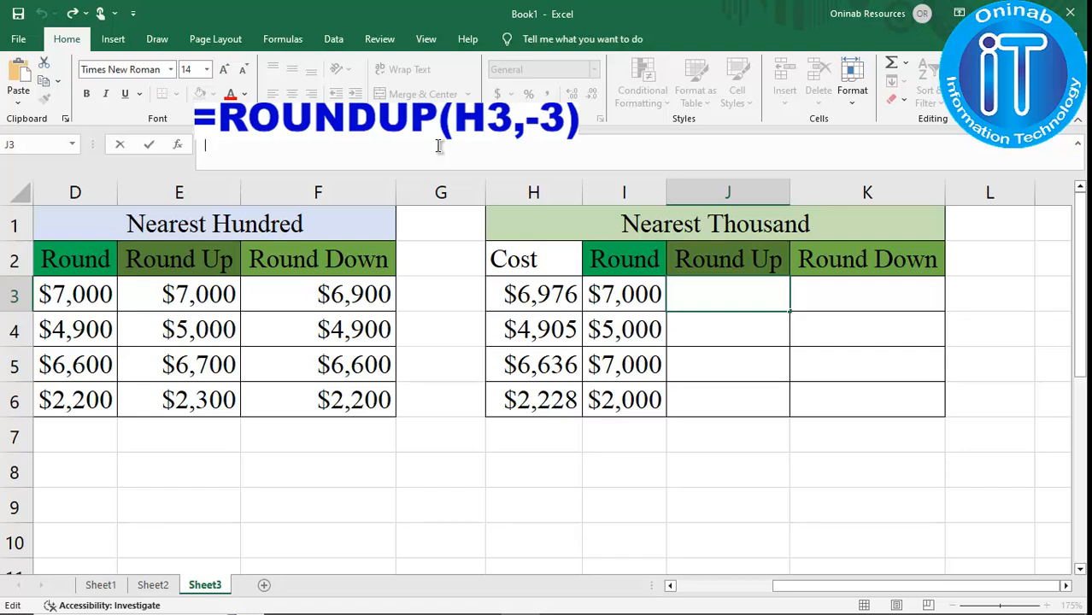
{"action": "key", "text": "ctrl+v"}
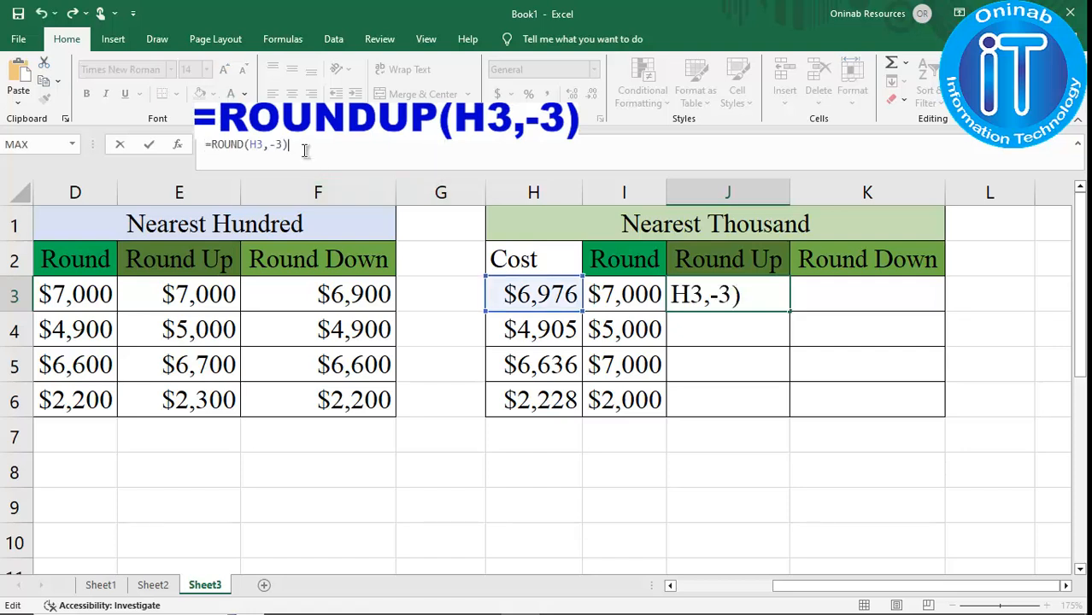
{"action": "left_click", "coordinate": [246, 146]}
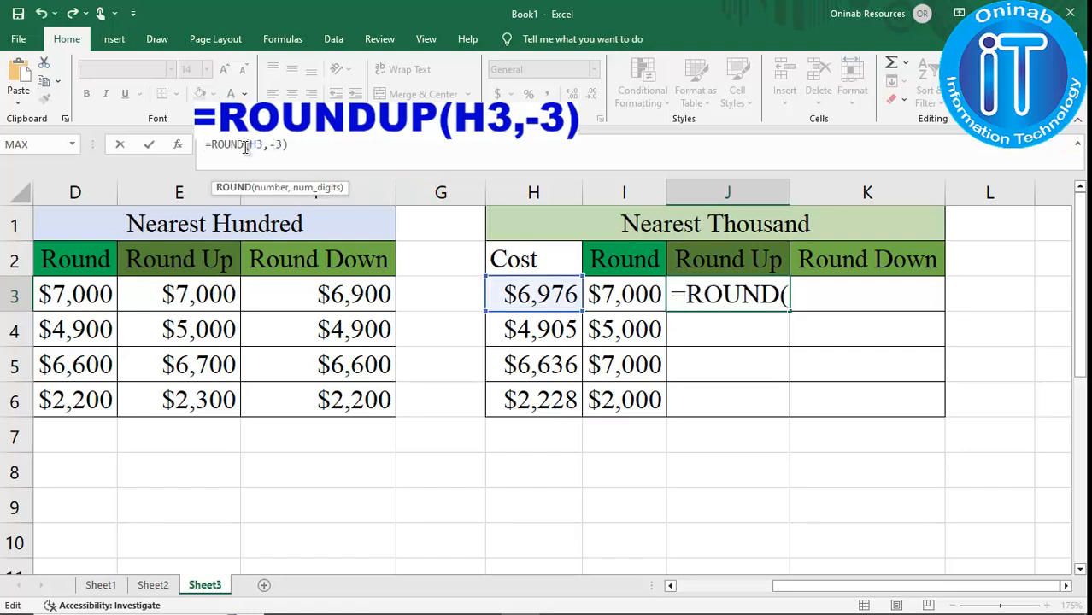
{"action": "type", "text": "UP"}
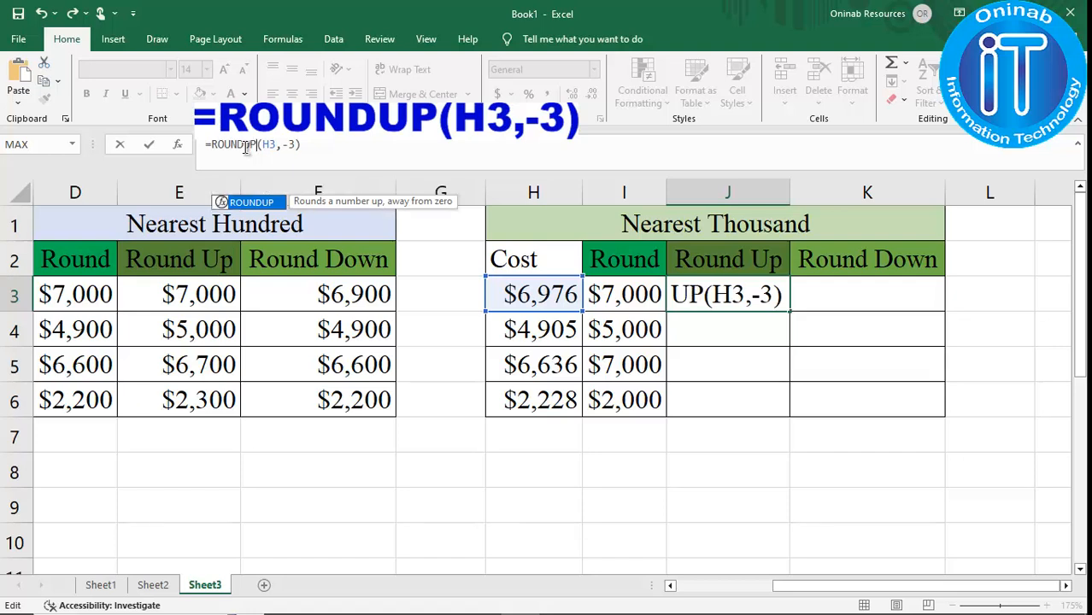
{"action": "key", "text": "Return"}
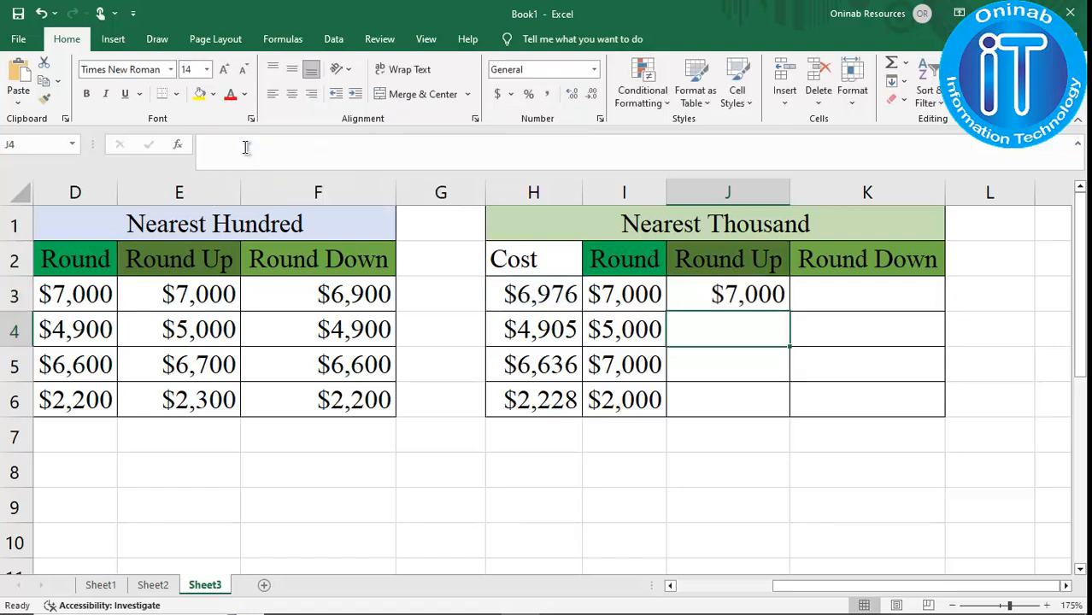
{"action": "left_click", "coordinate": [757, 294]}
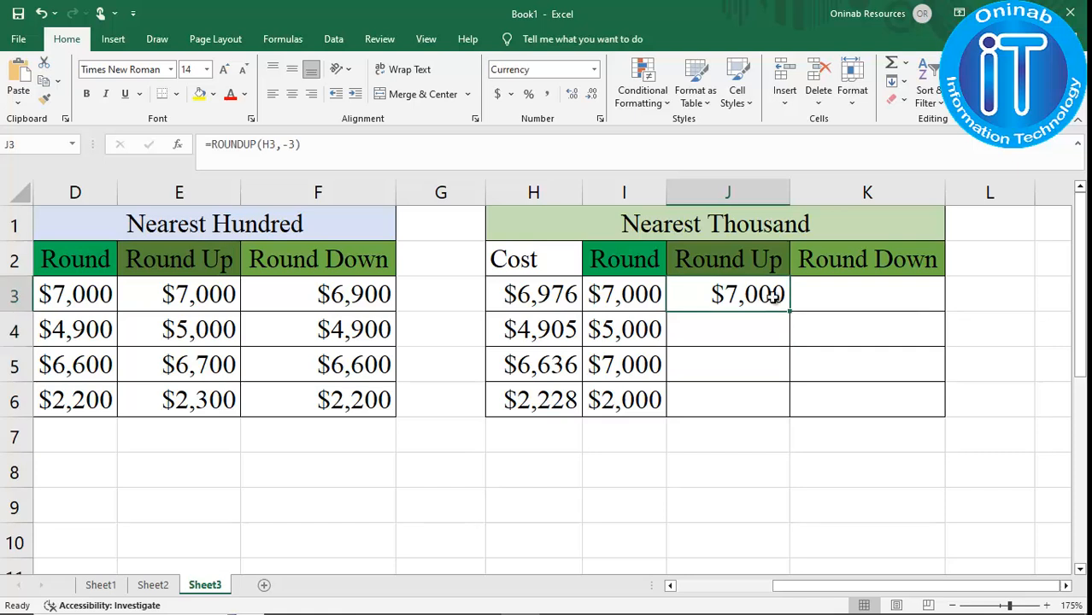
{"action": "left_click_drag", "start_coordinate": [788, 312], "coordinate": [774, 412]}
{"action": "left_click", "coordinate": [770, 403]}
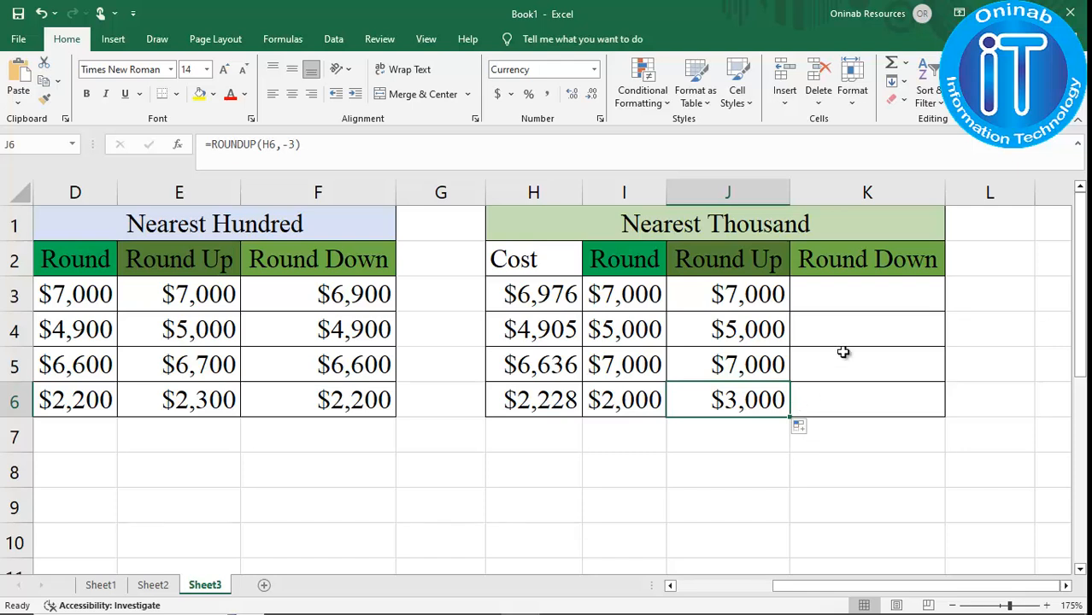
Reuse the copied formula in K3 as =ROUNDDOWN(H3,-3), fill it down to K6, and return to cell A1.
{"action": "left_click", "coordinate": [852, 306]}
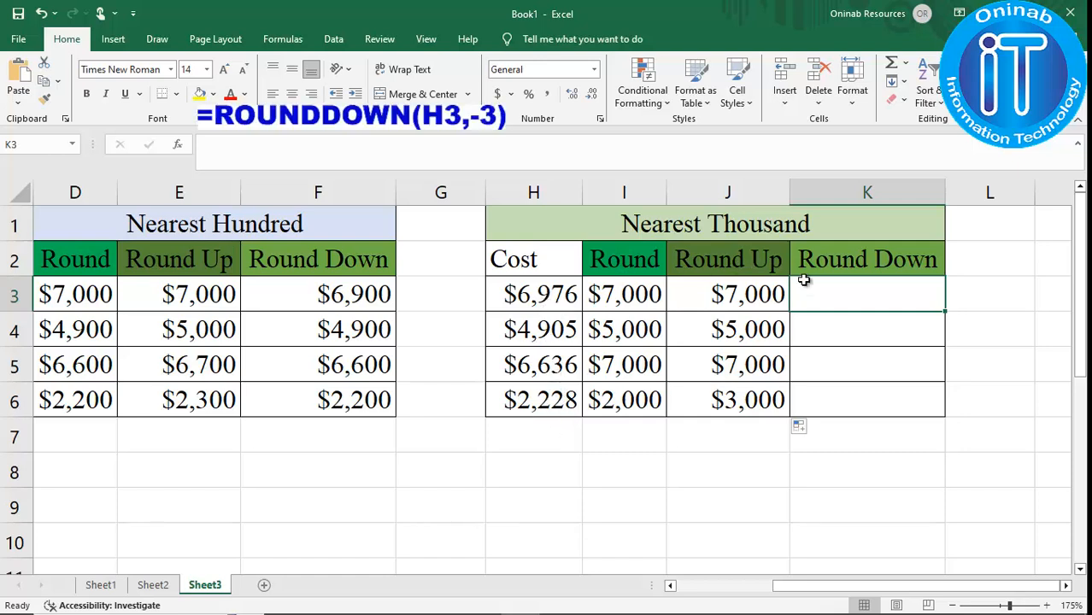
{"action": "left_click", "coordinate": [455, 146]}
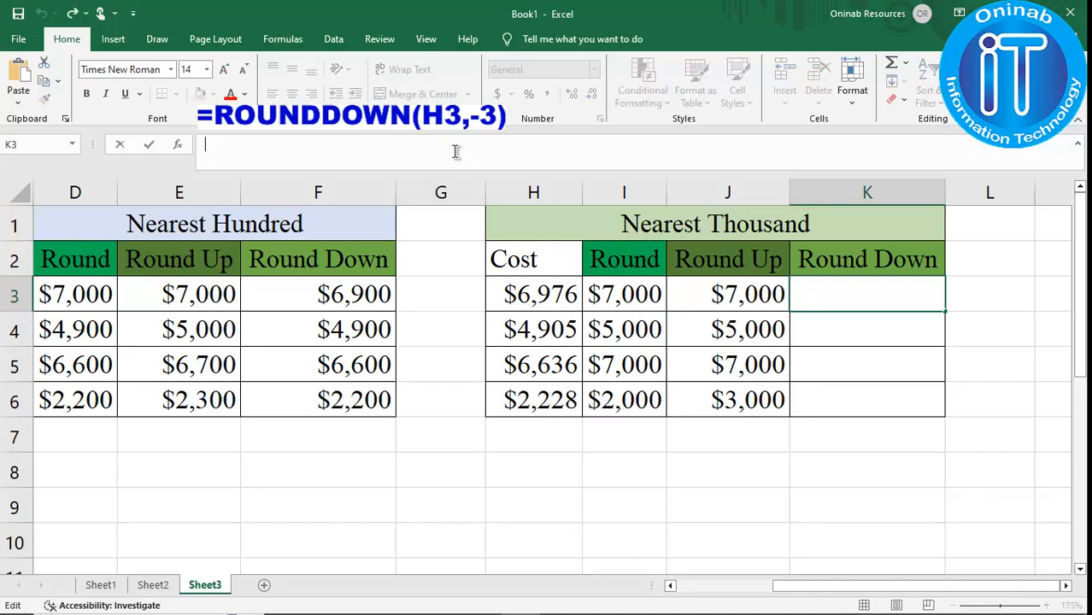
{"action": "key", "text": "ctrl+v"}
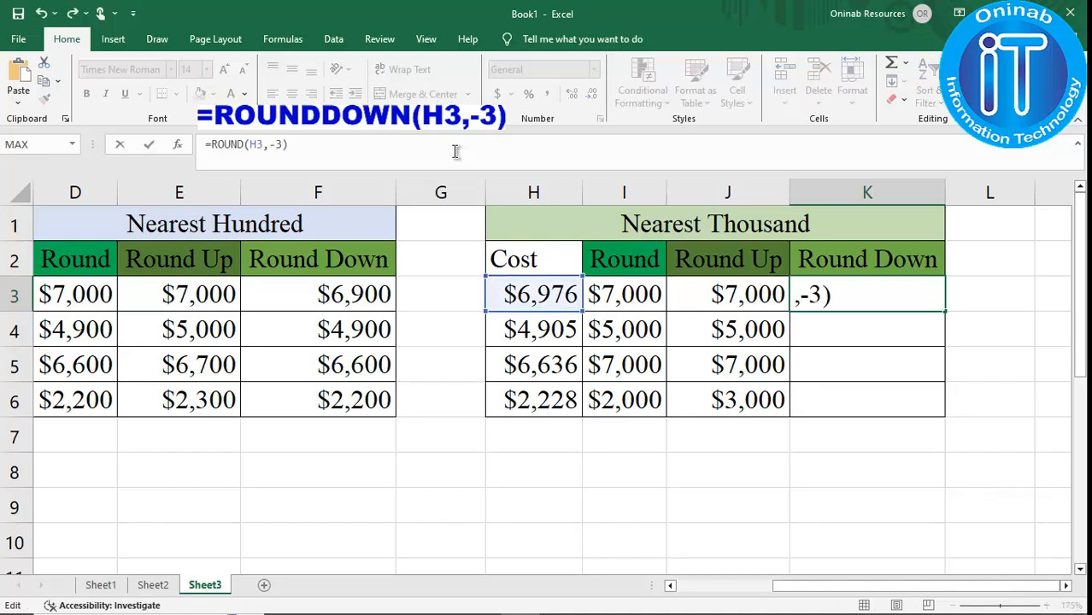
{"action": "left_click", "coordinate": [243, 145]}
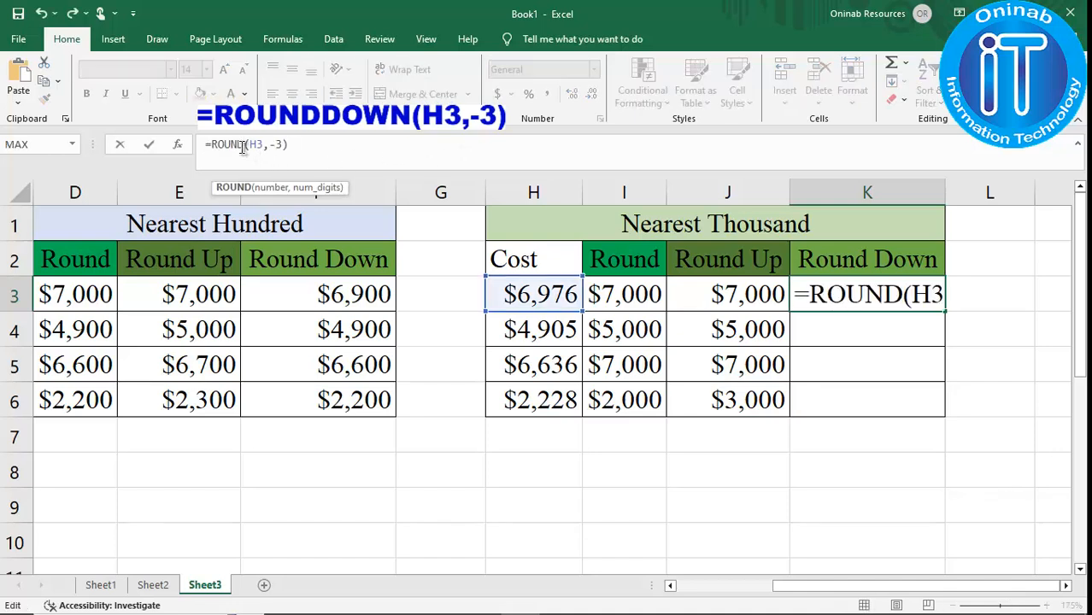
{"action": "type", "text": "DOWN"}
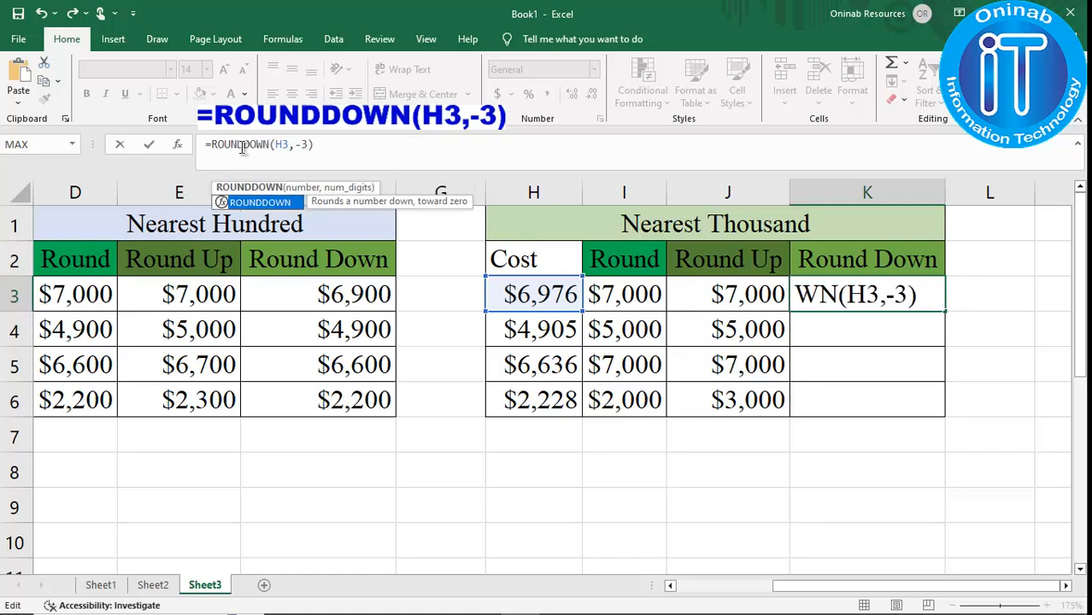
{"action": "key", "text": "Return"}
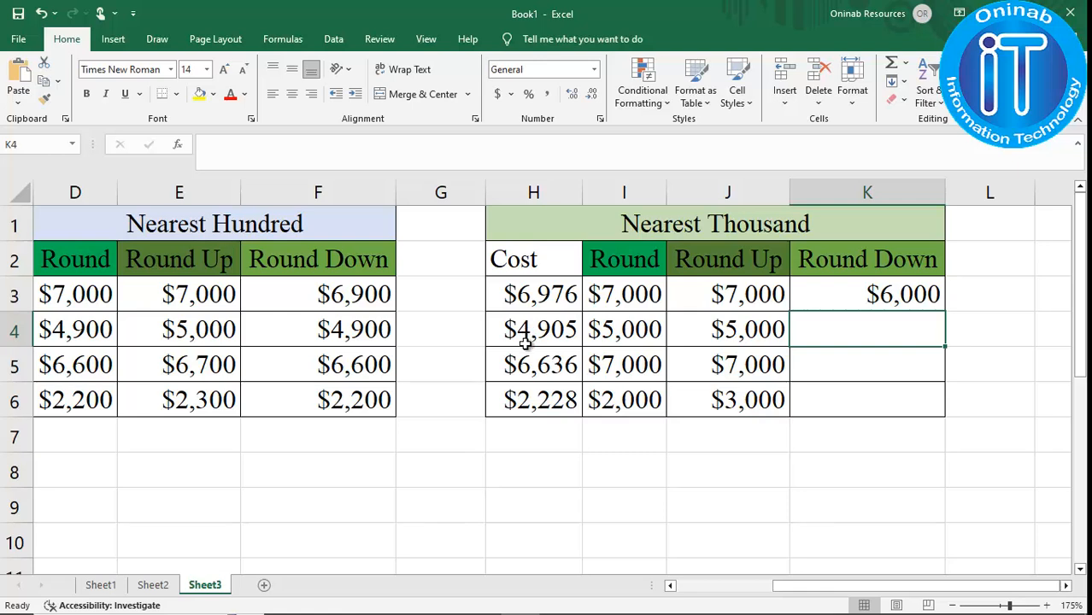
{"action": "left_click", "coordinate": [906, 298]}
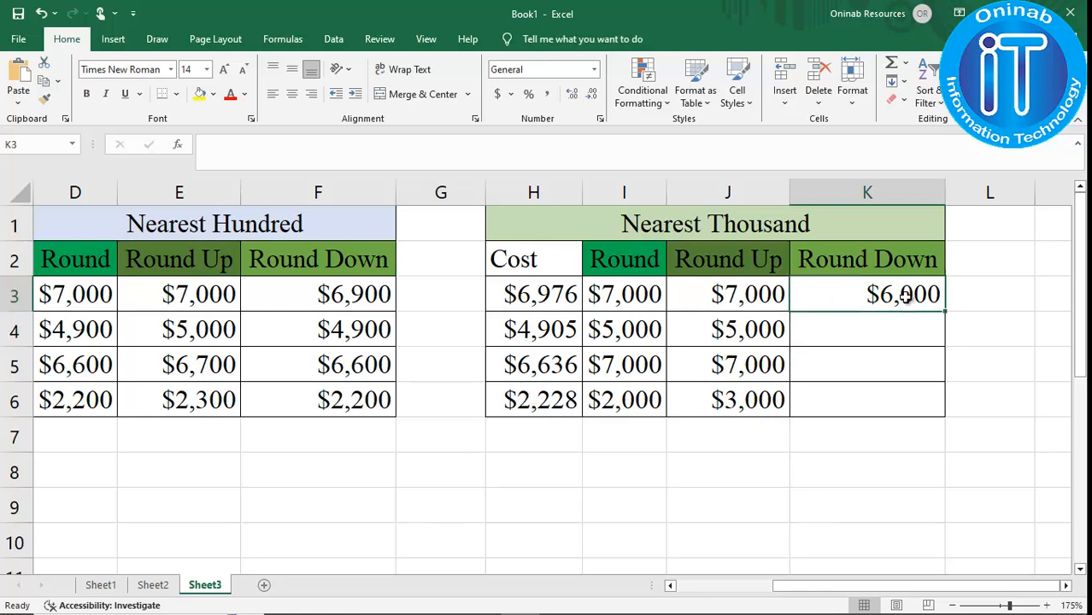
{"action": "left_click_drag", "start_coordinate": [945, 314], "coordinate": [946, 416]}
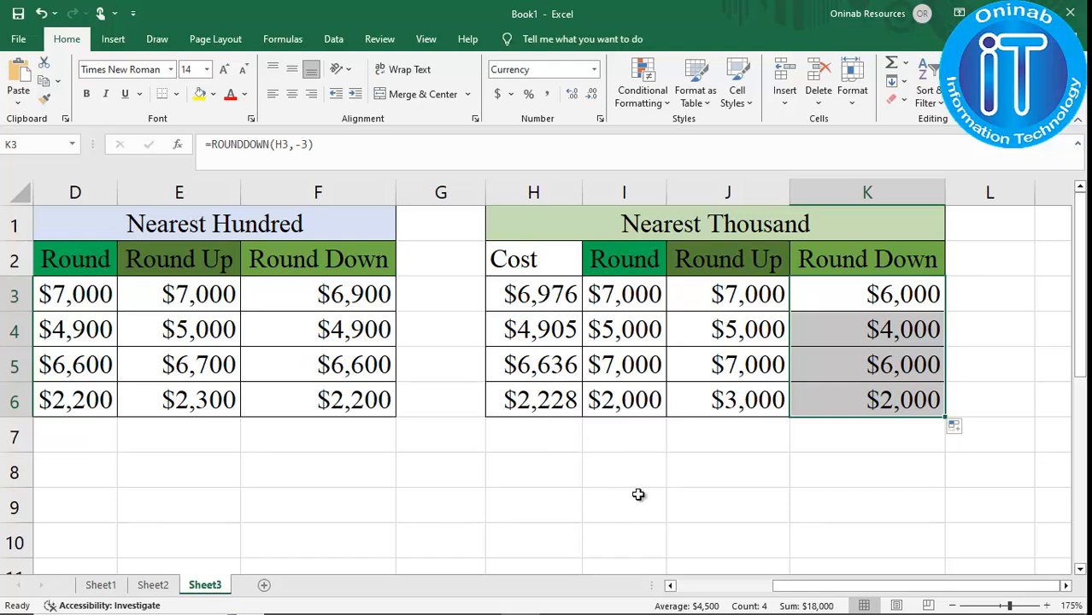
{"action": "left_click", "coordinate": [923, 440]}
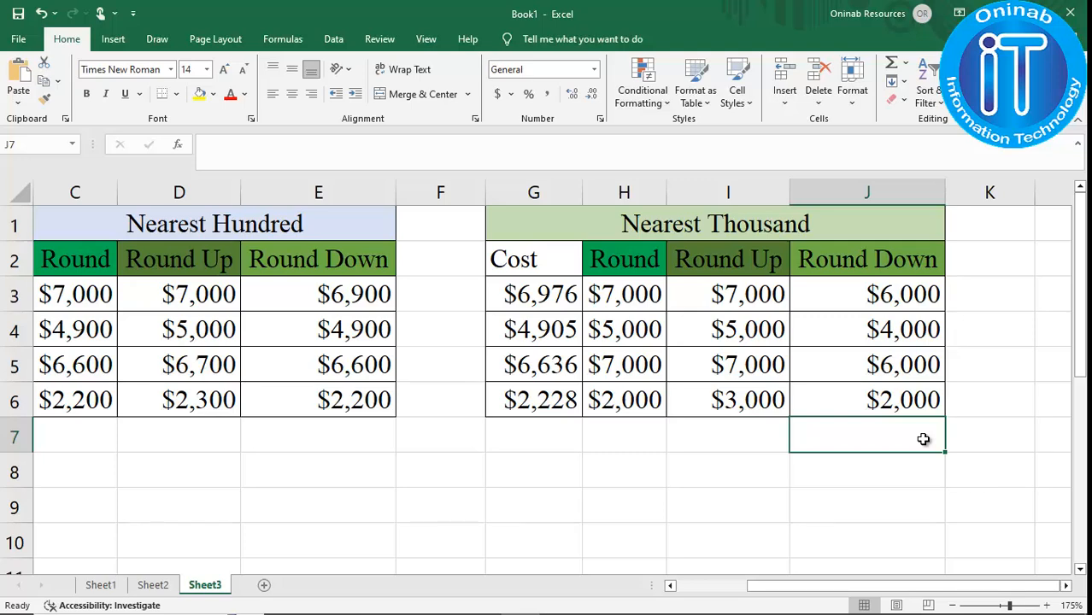
{"action": "key", "text": "ctrl+Home"}
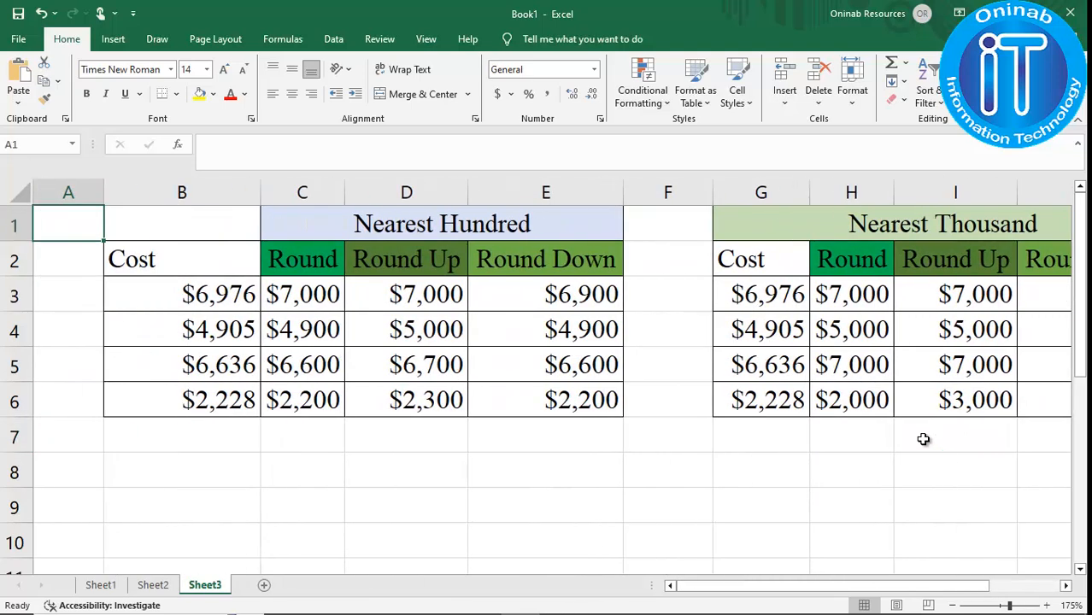